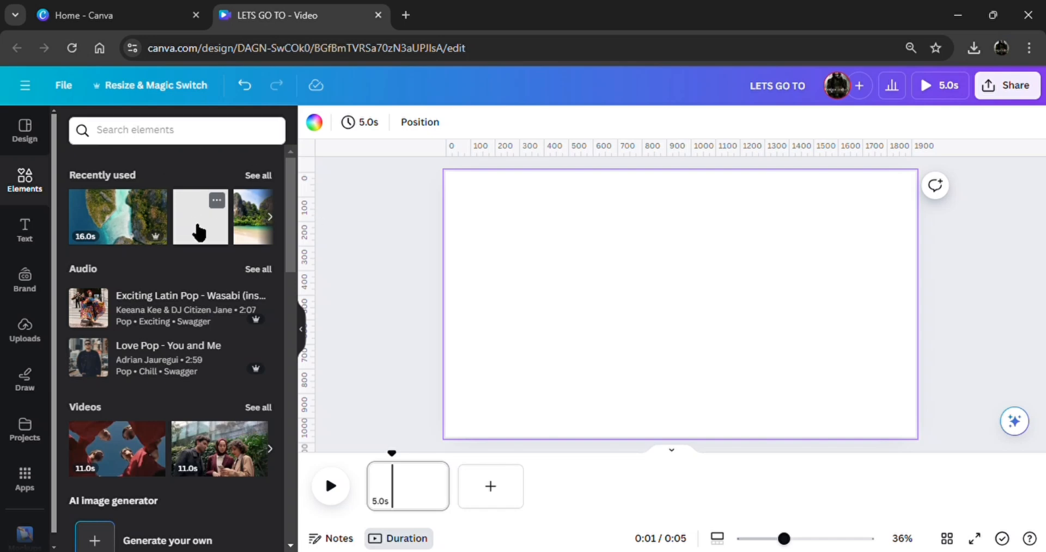
# Add the recently used square shape to the blank page and fill it with black
pyautogui.click(202, 231)
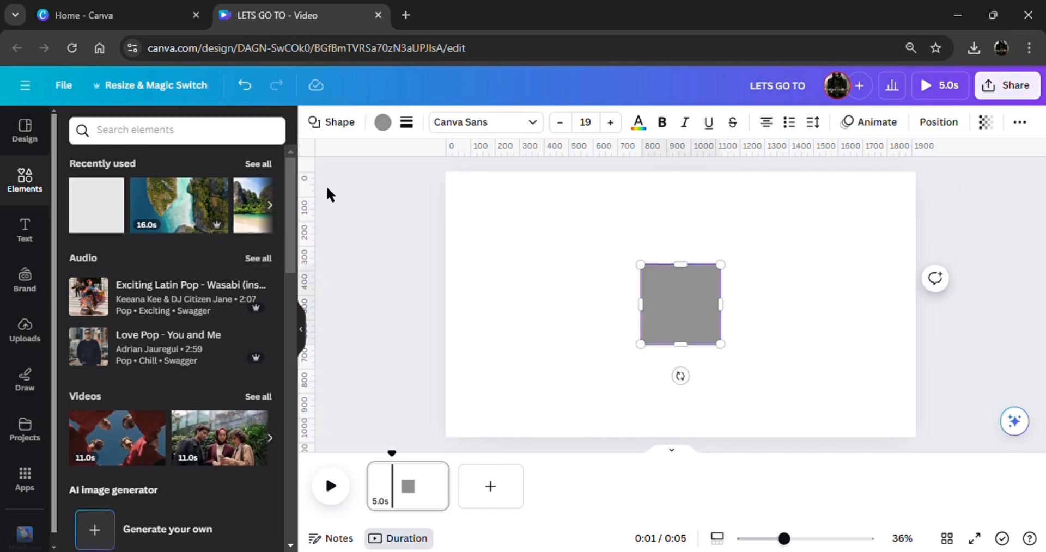
pyautogui.click(384, 126)
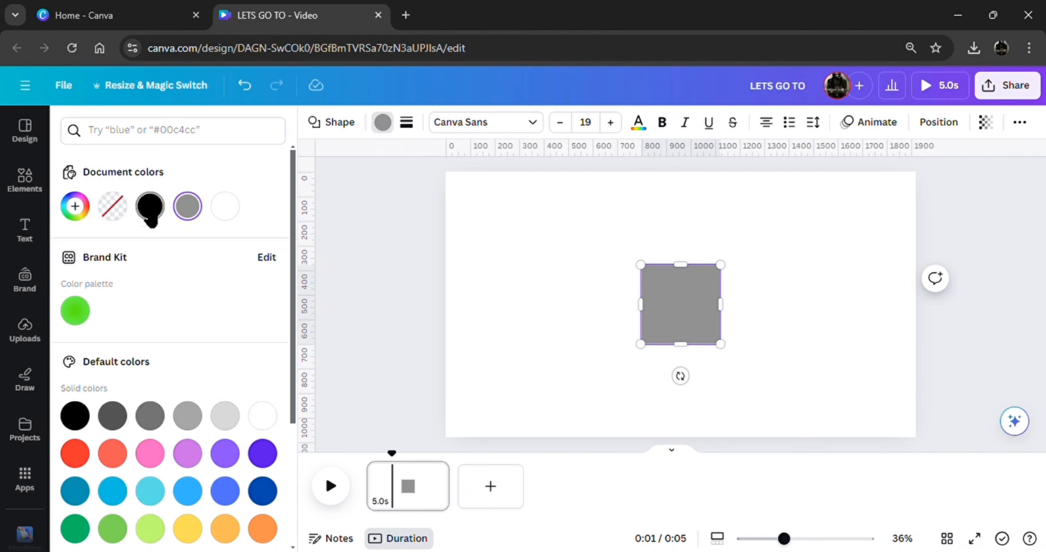
pyautogui.click(151, 211)
pyautogui.click(405, 313)
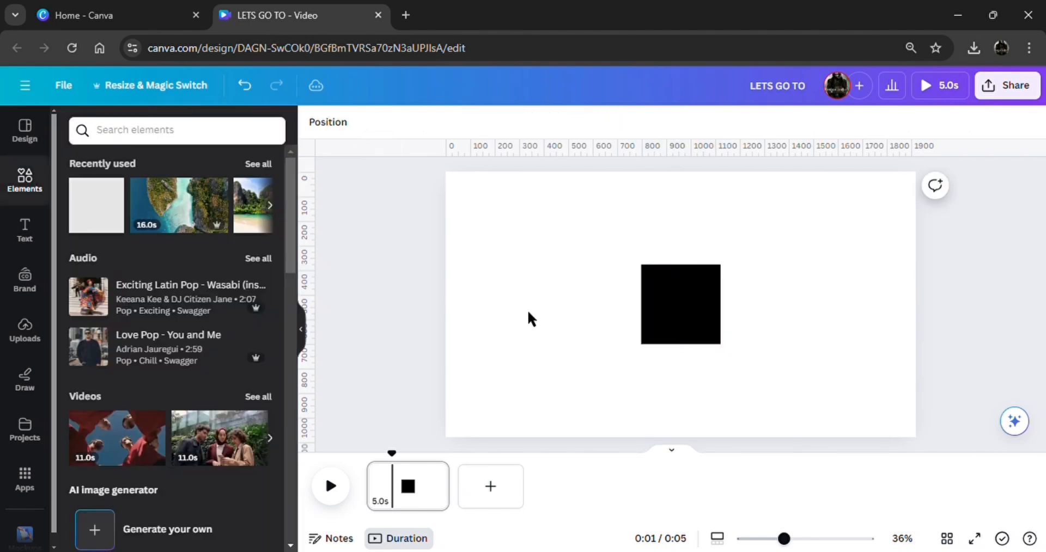
# Stretch the black square into a large rectangle covering most of the page, leaving a white margin all around
pyautogui.click(673, 313)
pyautogui.moveTo(673, 312); pyautogui.dragTo(890, 250)
pyautogui.moveTo(694, 291); pyautogui.dragTo(717, 434)
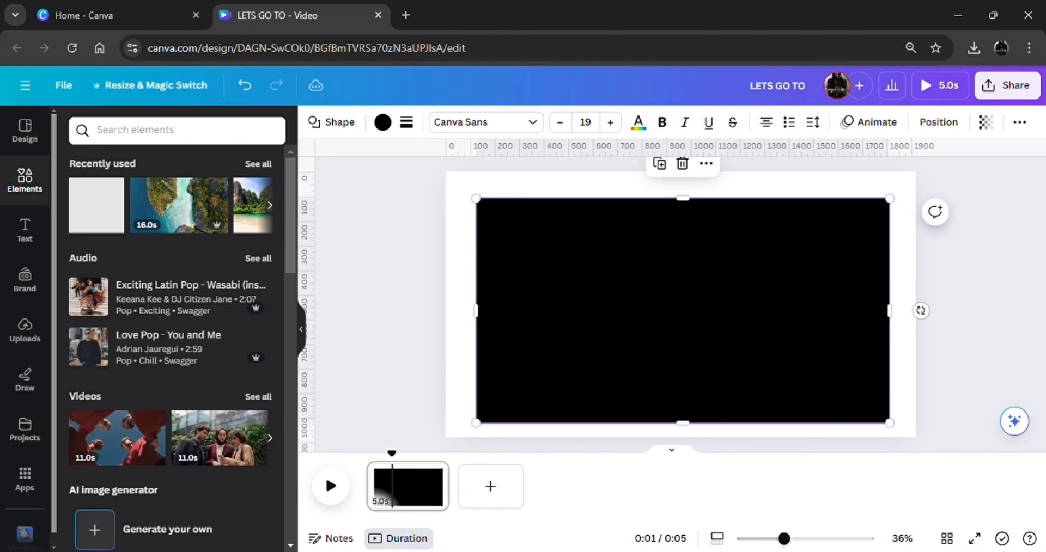
# Add a heading reading "LETS GO TO" on the black rectangle
pyautogui.click(24, 230)
pyautogui.click(214, 299)
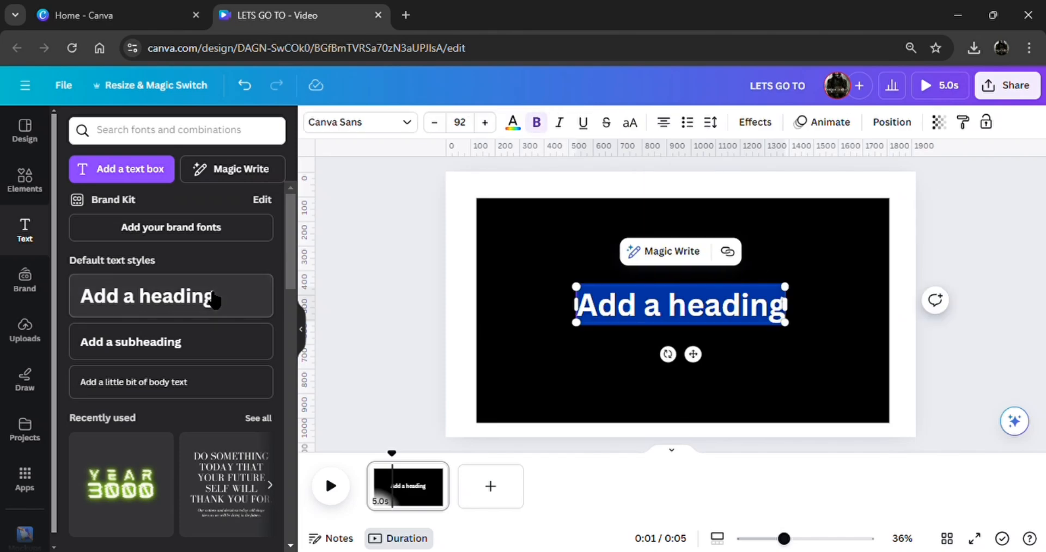
pyautogui.write('LETS')
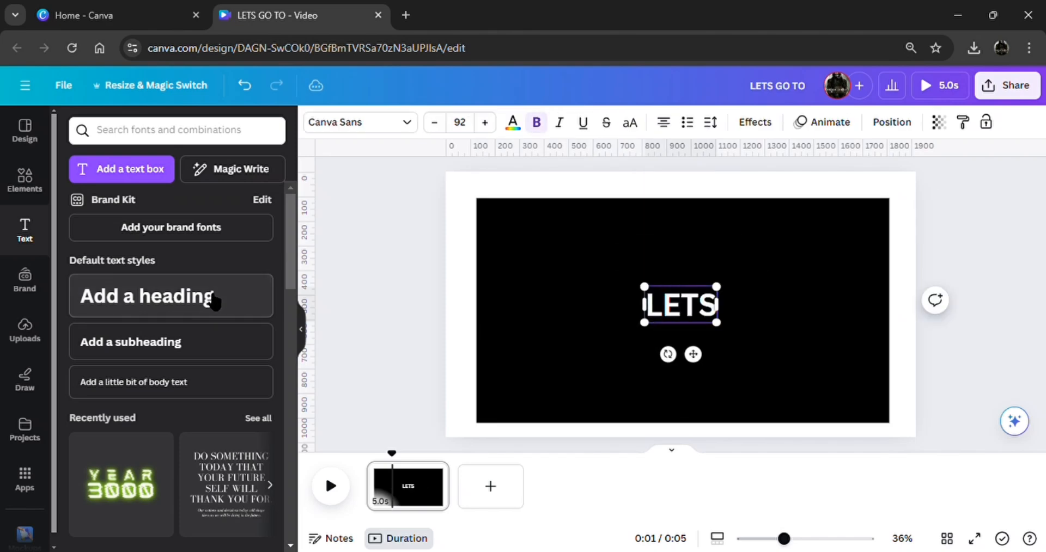
pyautogui.write(' GO T')
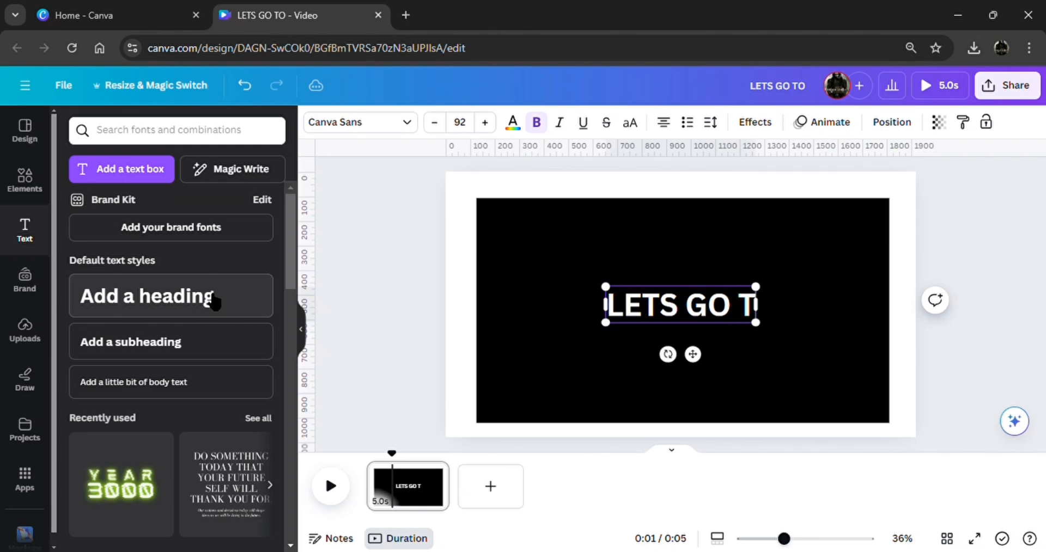
pyautogui.write('O')
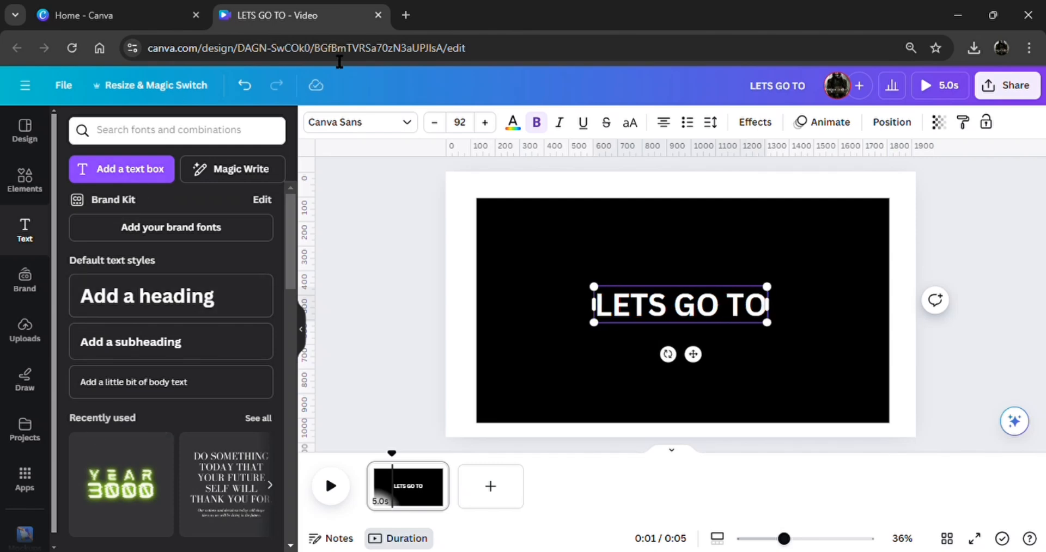
# Set the heading's font to Anton from the recently used fonts
pyautogui.click(336, 124)
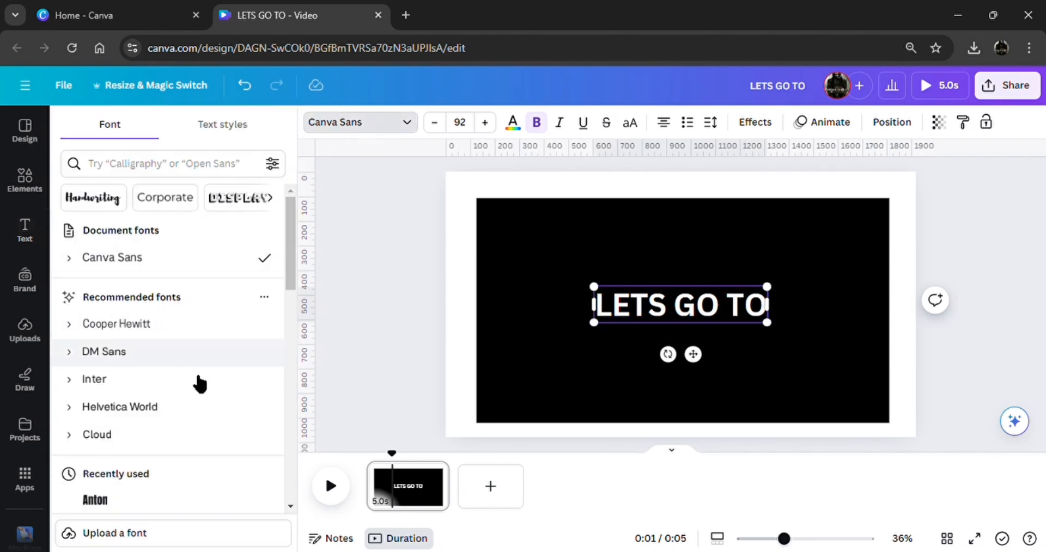
pyautogui.scroll(-2, 164, 463)
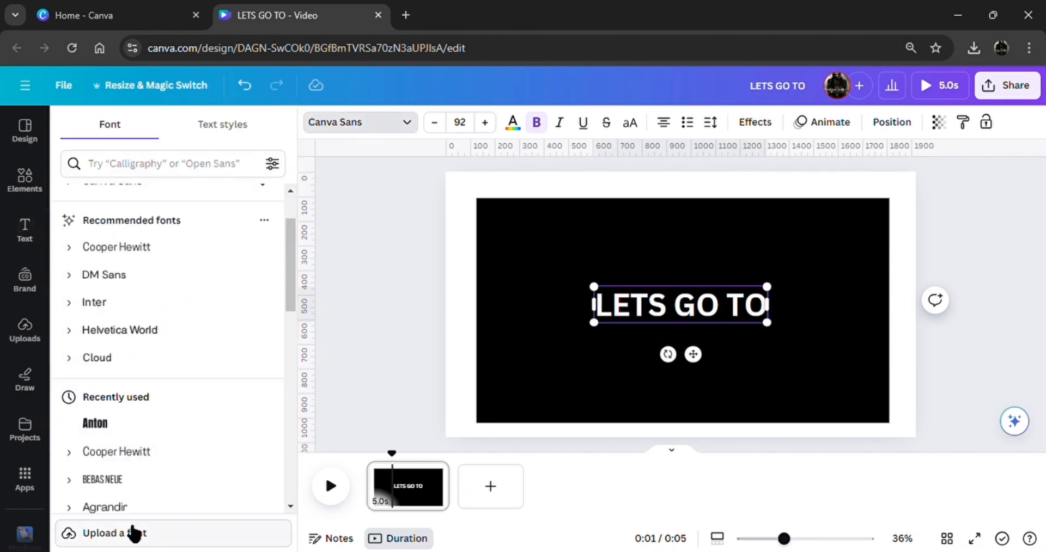
pyautogui.click(145, 427)
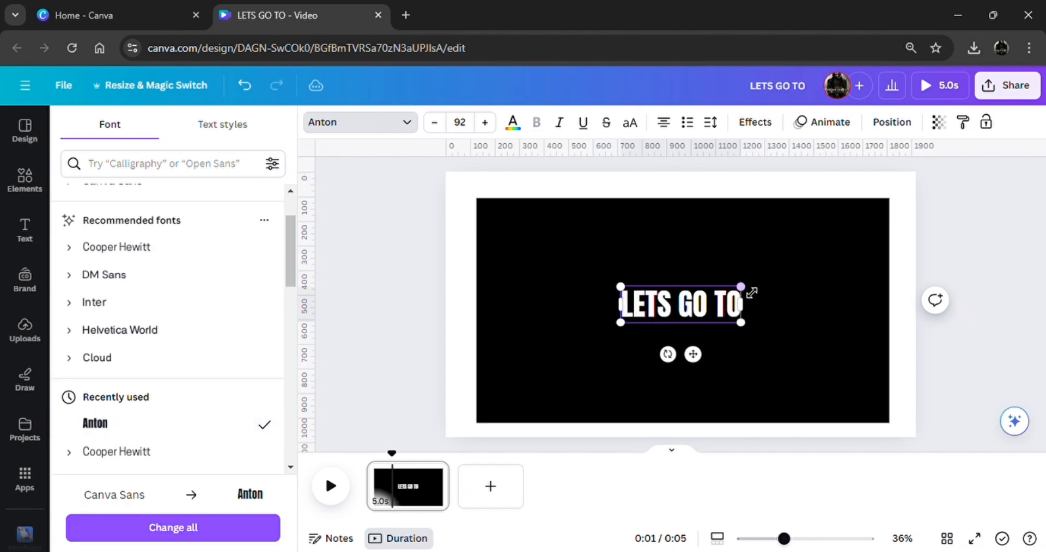
# Enlarge the heading to about size 133 and shift it slightly down and to the right of the rectangle's centre
pyautogui.moveTo(742, 287); pyautogui.dragTo(794, 271)
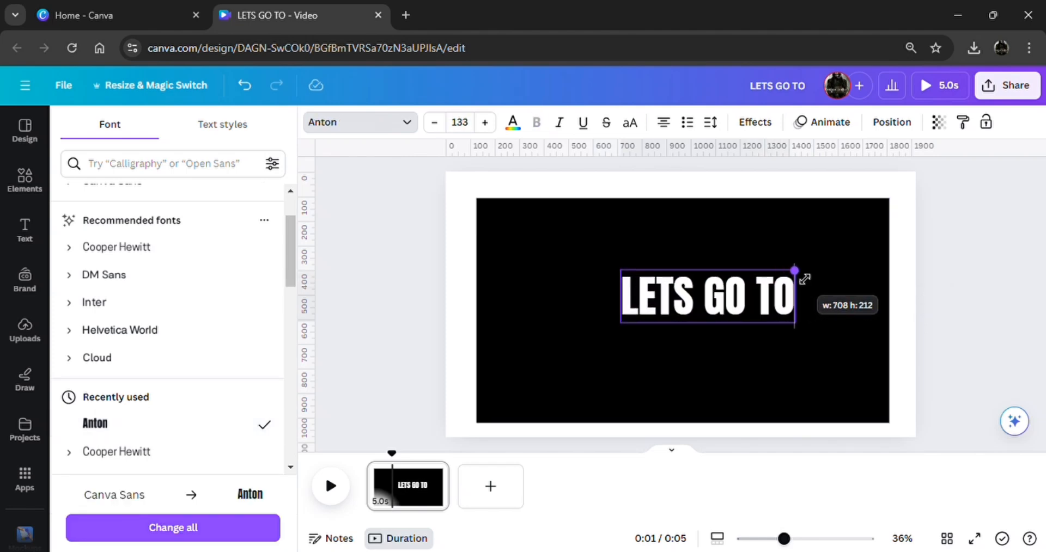
pyautogui.click(939, 358)
pyautogui.moveTo(741, 308); pyautogui.dragTo(758, 322)
pyautogui.click(984, 334)
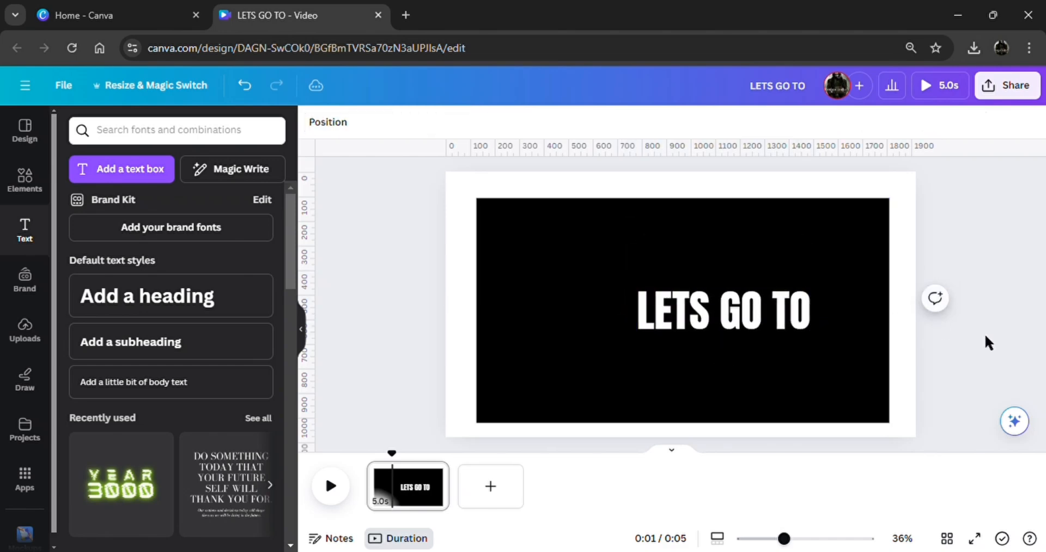
# Download the heading design as a PNG image
pyautogui.click(1027, 85)
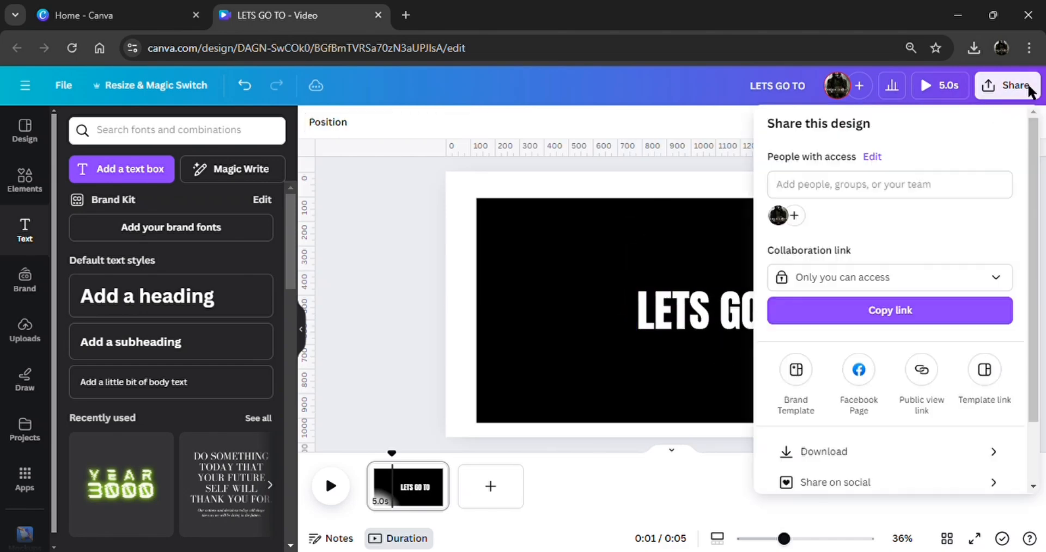
pyautogui.click(891, 455)
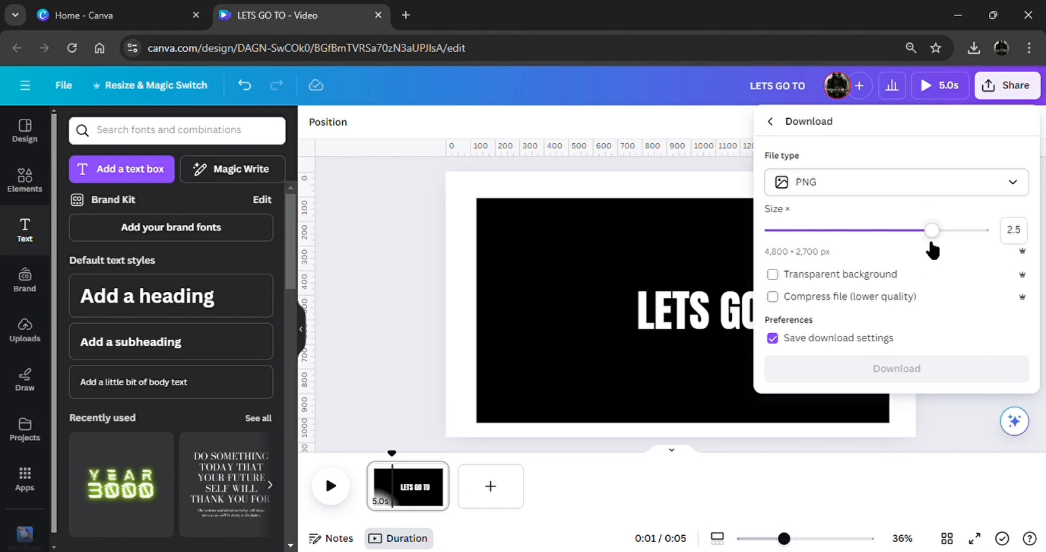
pyautogui.click(949, 188)
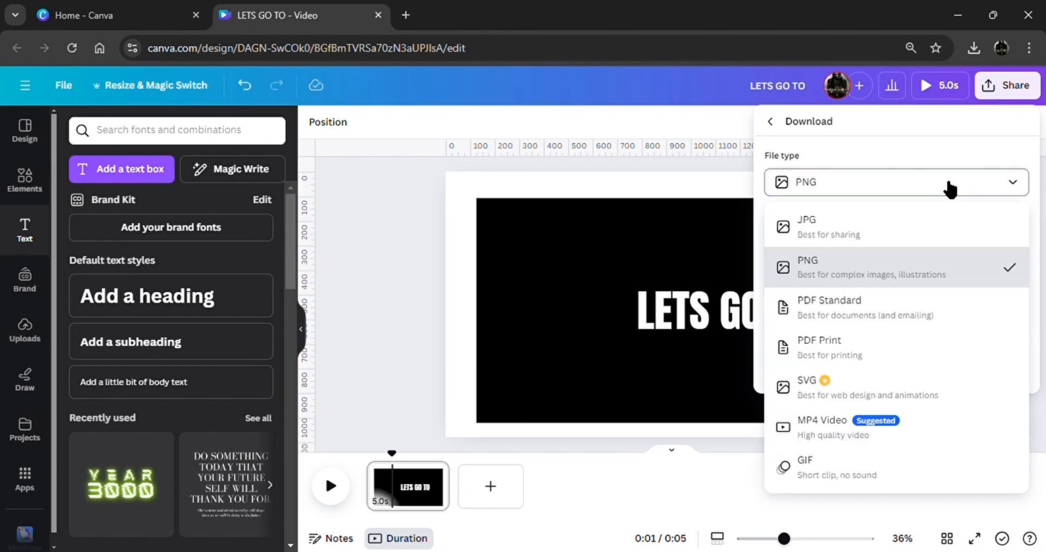
pyautogui.click(934, 266)
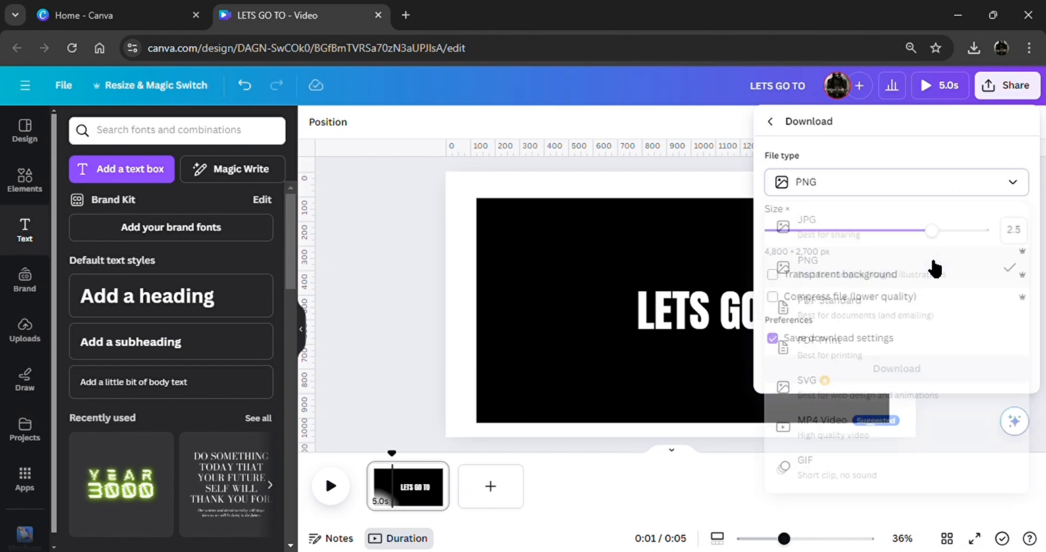
pyautogui.click(917, 376)
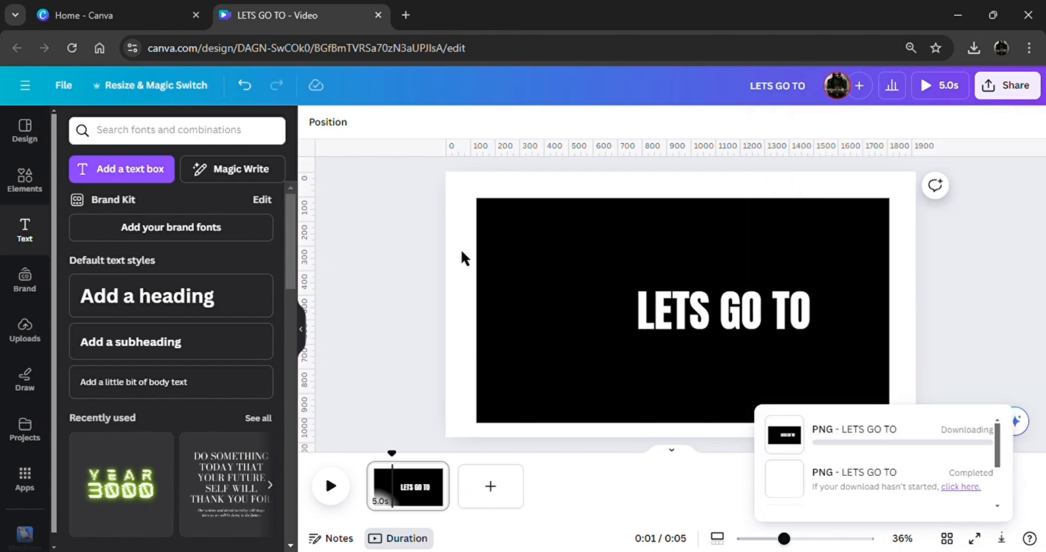
# Delete the LETS GO TO heading from the page, keeping the black rectangle
pyautogui.click(704, 314)
pyautogui.click(770, 250)
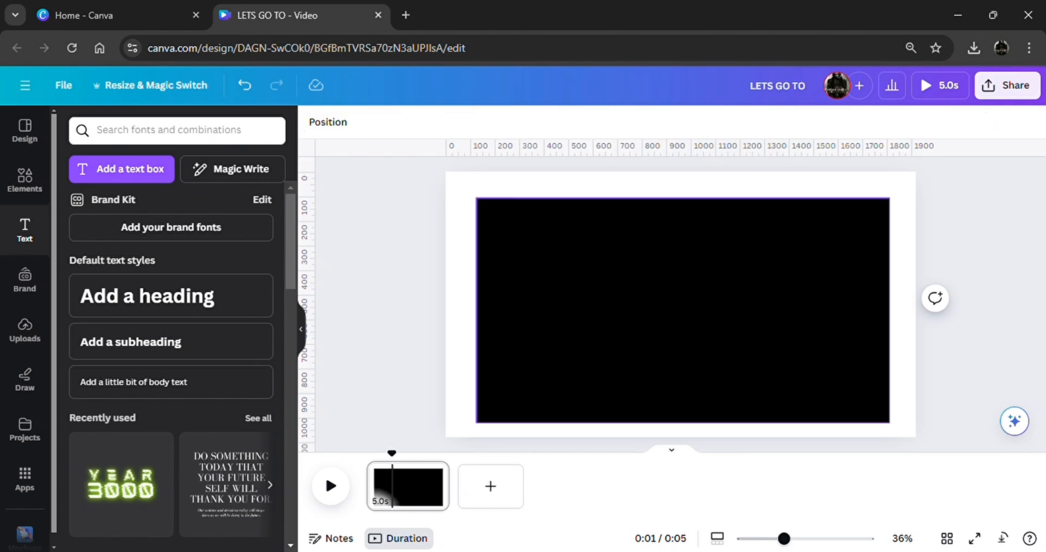
# Add the angled airplane silhouette from the recently used elements and colour it white (#ffffff)
pyautogui.click(25, 180)
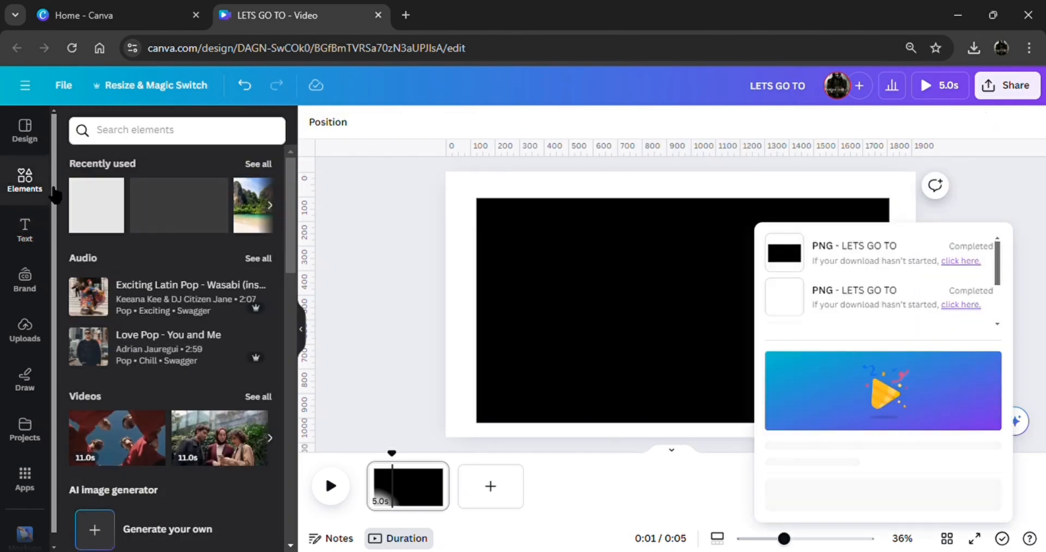
pyautogui.click(259, 163)
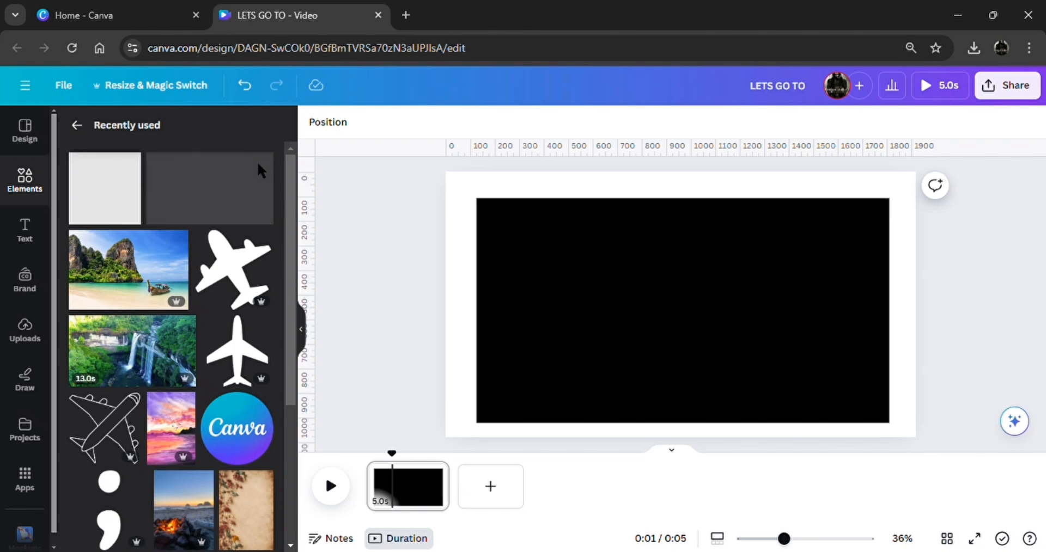
pyautogui.click(263, 242)
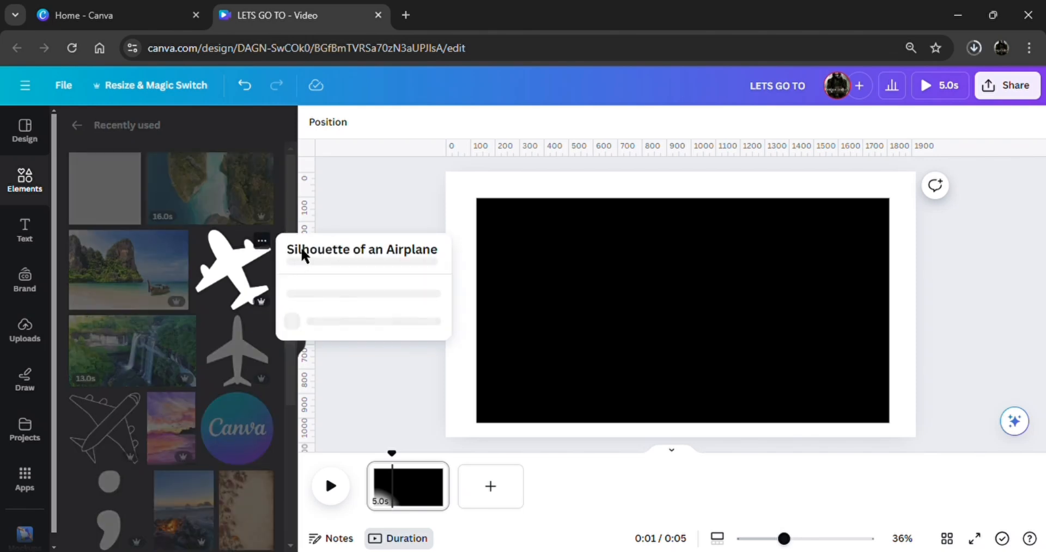
pyautogui.click(232, 284)
pyautogui.click(237, 284)
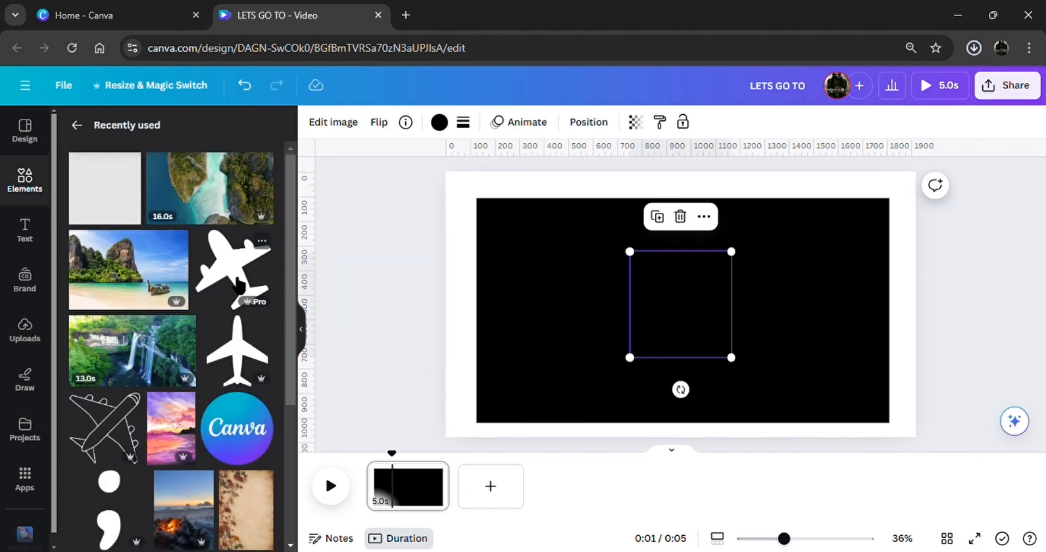
pyautogui.click(439, 122)
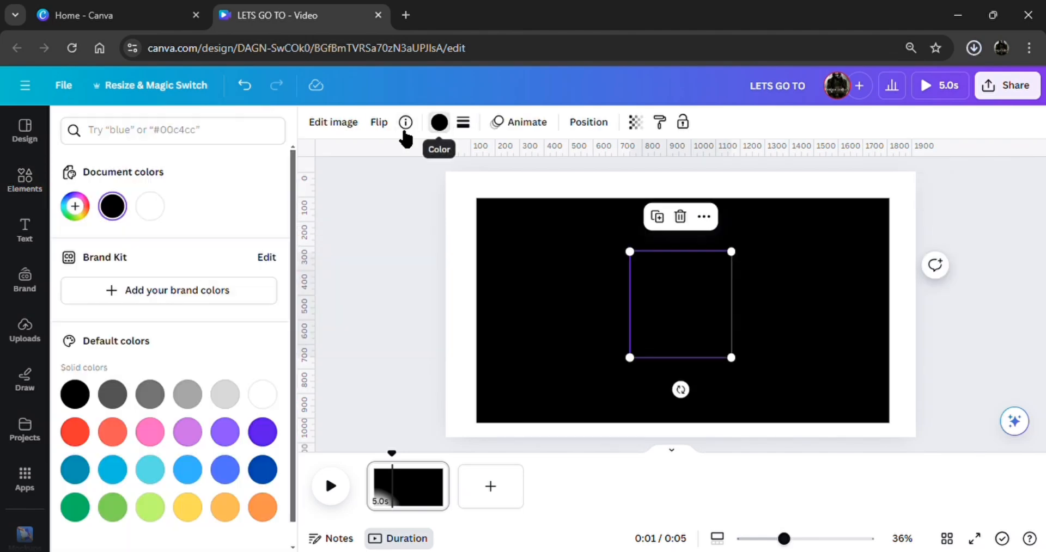
pyautogui.click(158, 215)
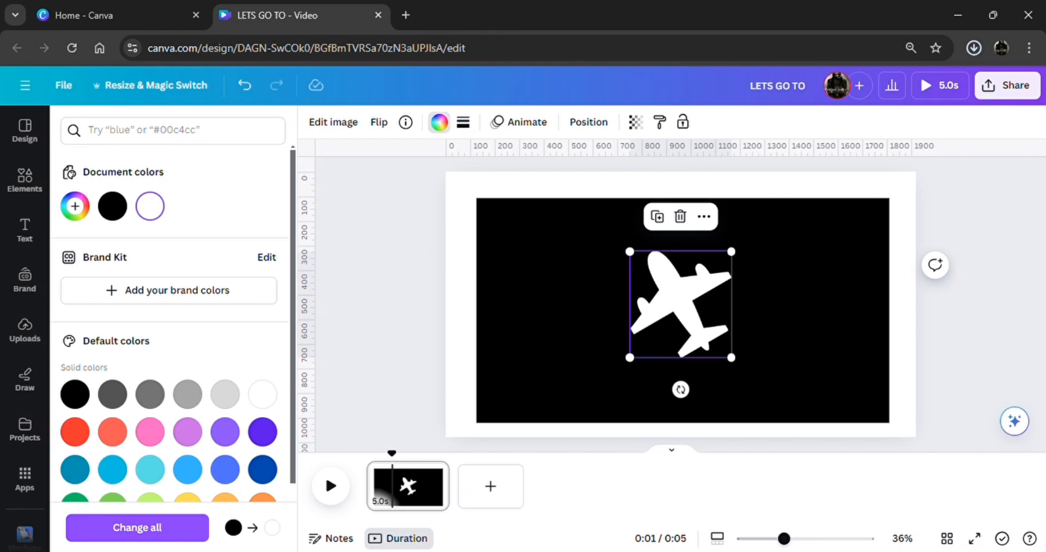
# Rotate the airplane so its nose points right, and place it enlarged in the left half of the black rectangle
pyautogui.moveTo(680, 389); pyautogui.dragTo(576, 252)
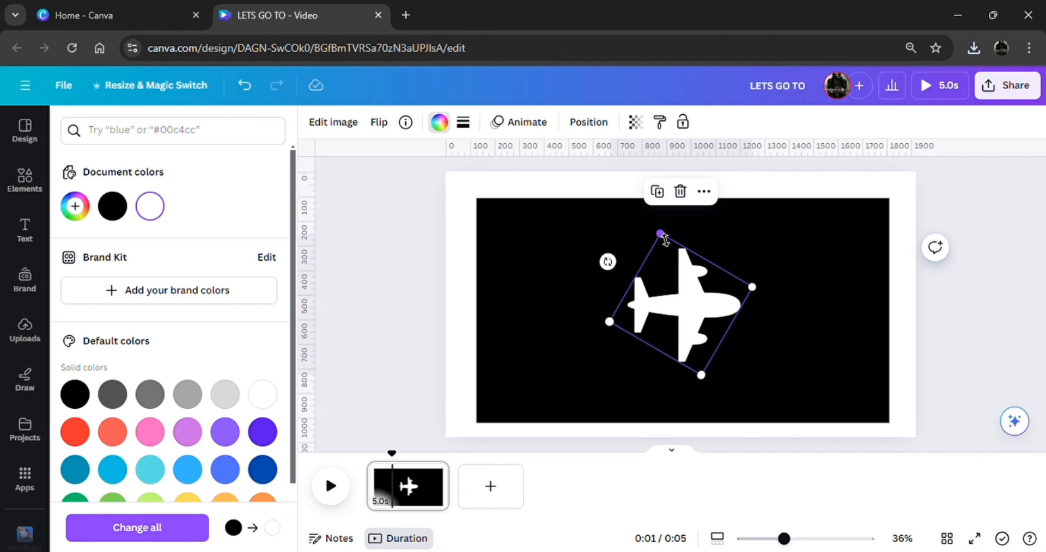
pyautogui.moveTo(664, 240); pyautogui.dragTo(652, 205)
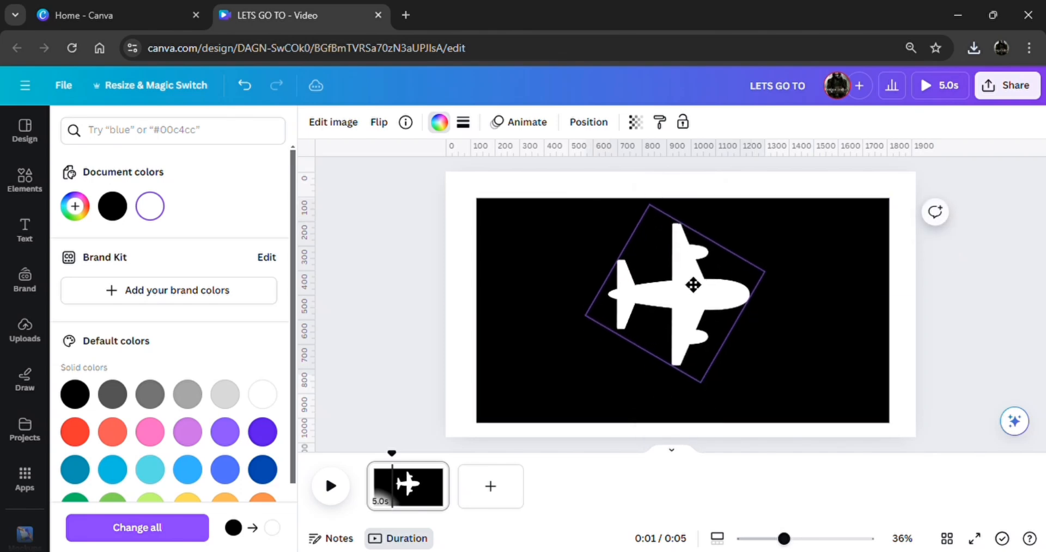
pyautogui.moveTo(692, 285); pyautogui.dragTo(594, 291)
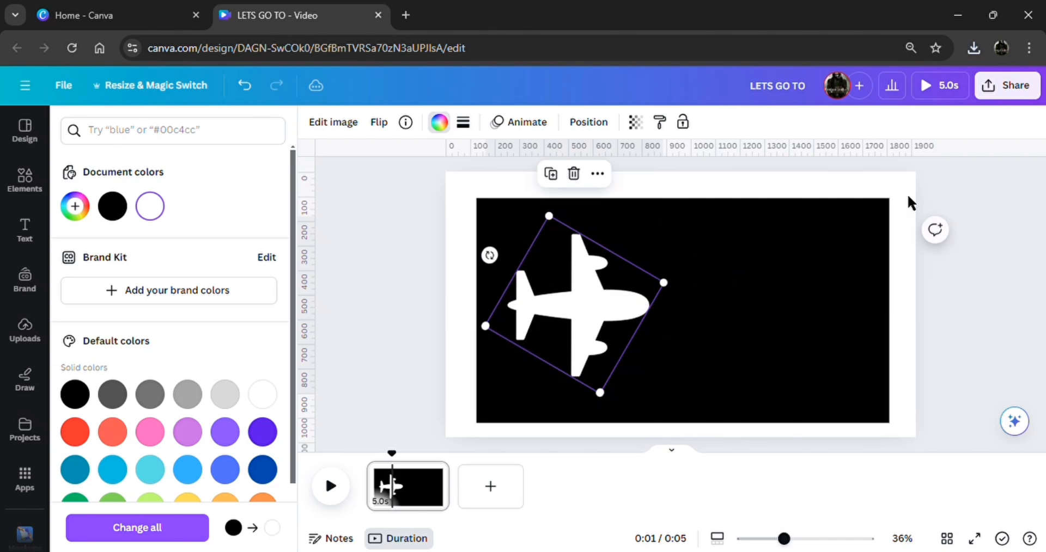
# Download the white airplane design as a PNG image
pyautogui.click(1007, 86)
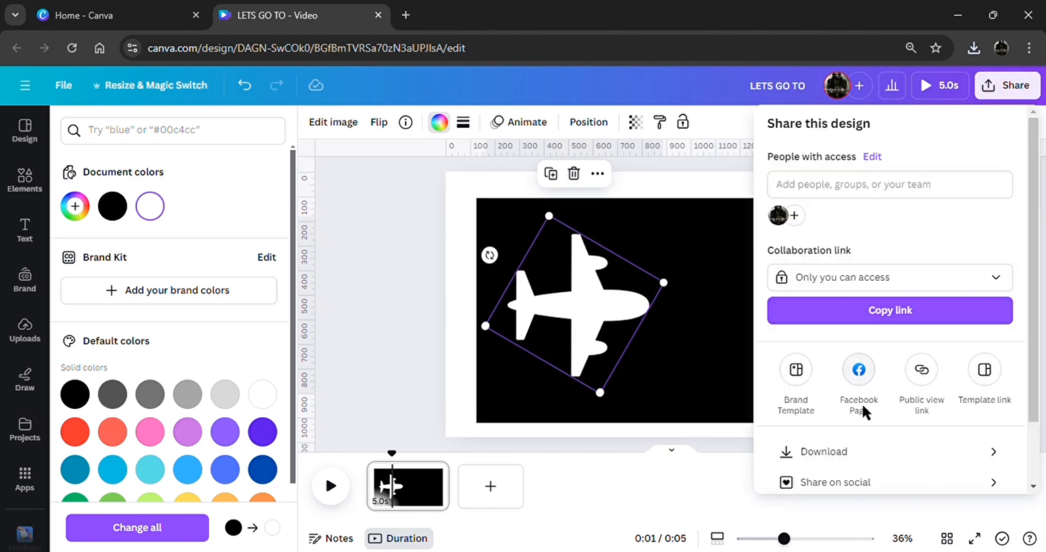
pyautogui.click(854, 457)
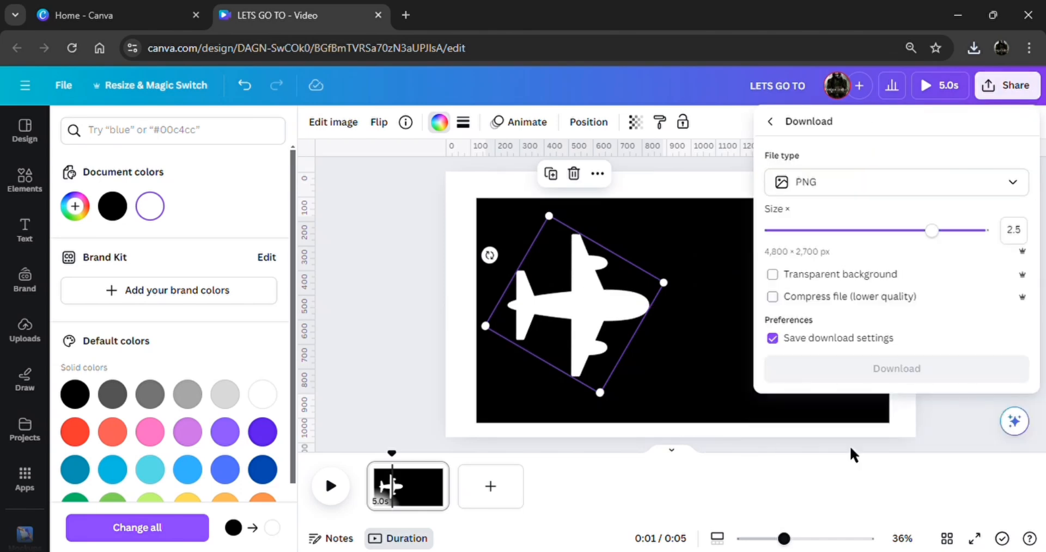
pyautogui.click(893, 187)
pyautogui.click(817, 269)
# Delete the airplane and the black rectangle to leave the page empty
pyautogui.click(790, 326)
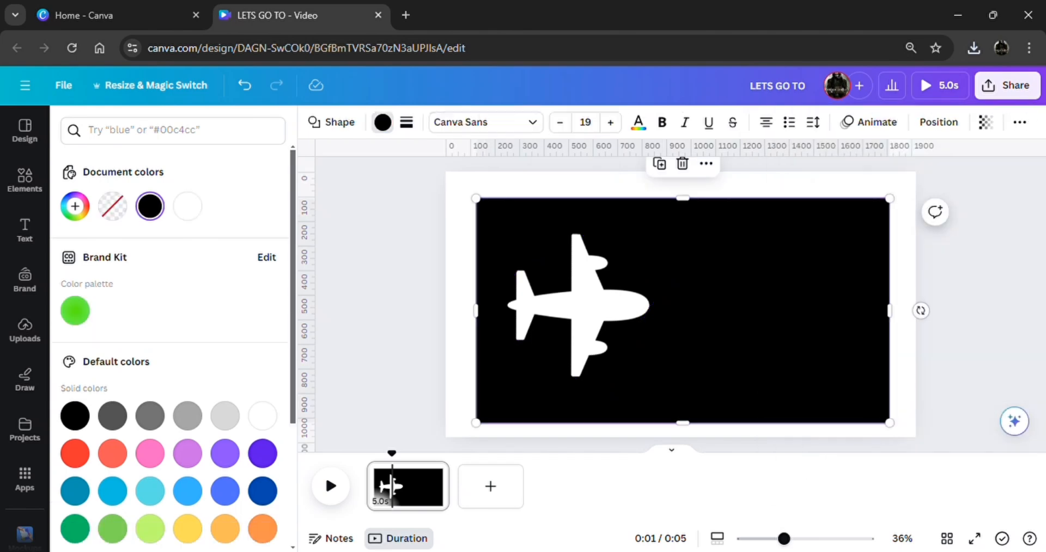
pyautogui.moveTo(952, 376); pyautogui.dragTo(544, 197)
pyautogui.click(704, 164)
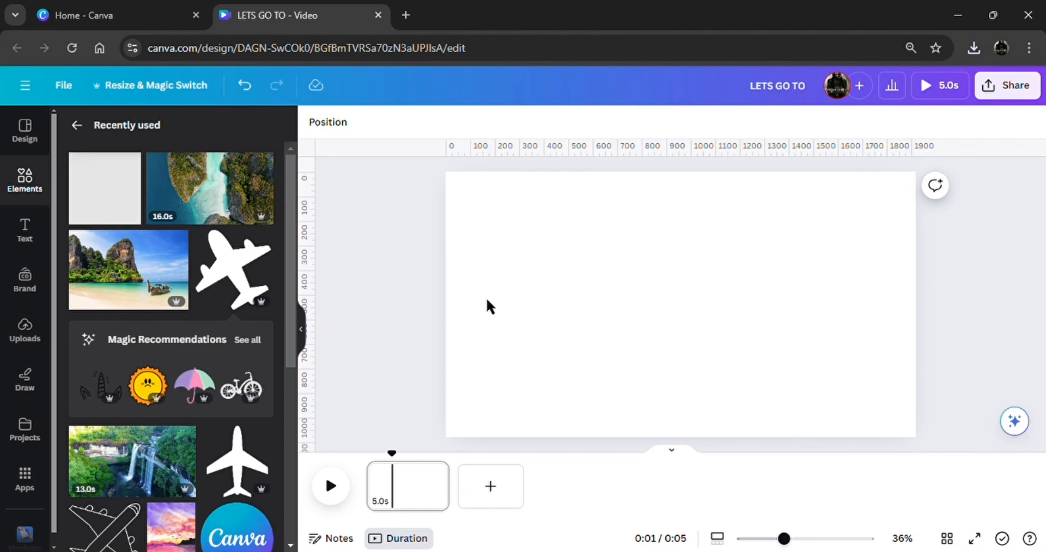
# Add the beach photo with the longtail boat from the recently used elements and set it as the page background
pyautogui.click(159, 292)
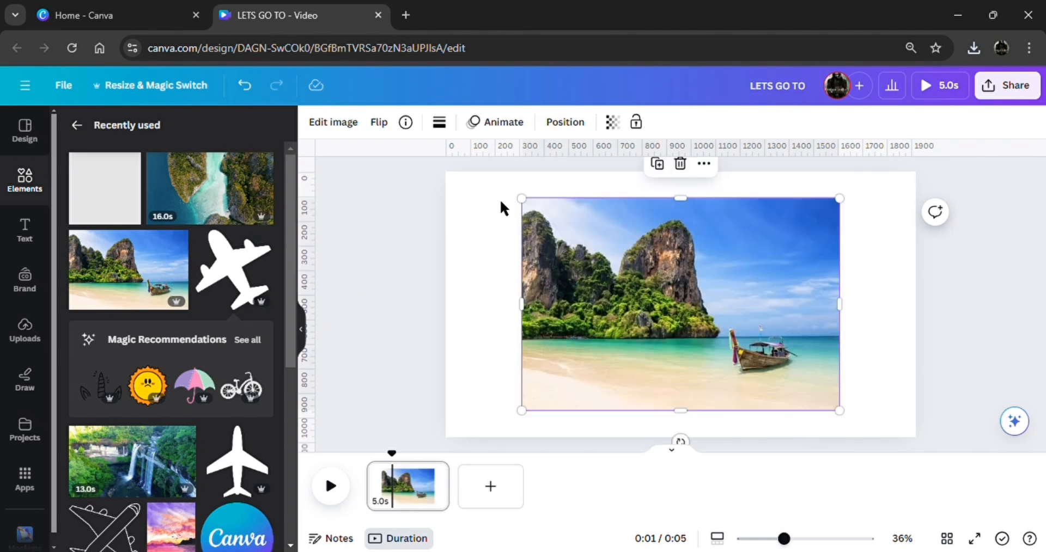
pyautogui.click(712, 168)
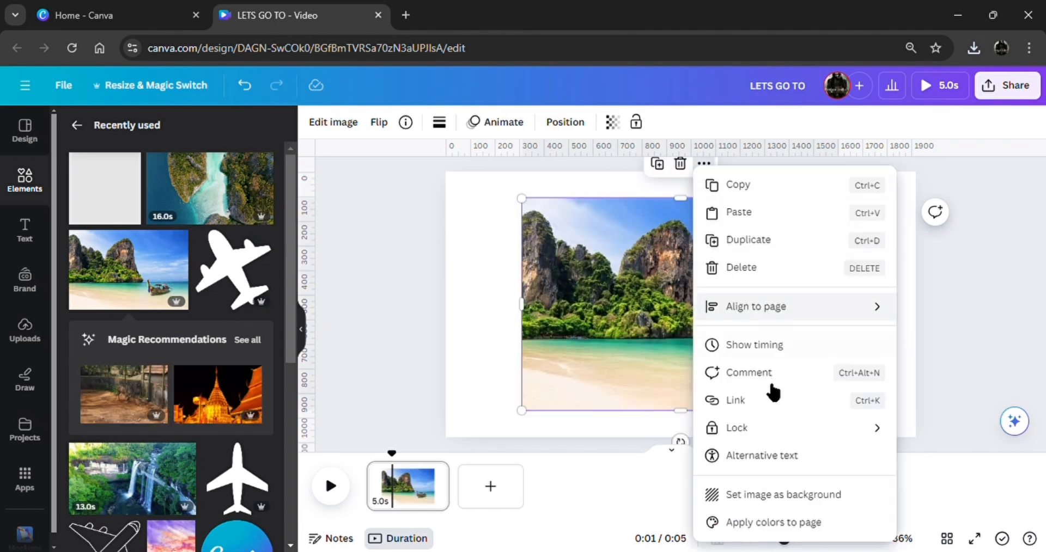
pyautogui.click(779, 497)
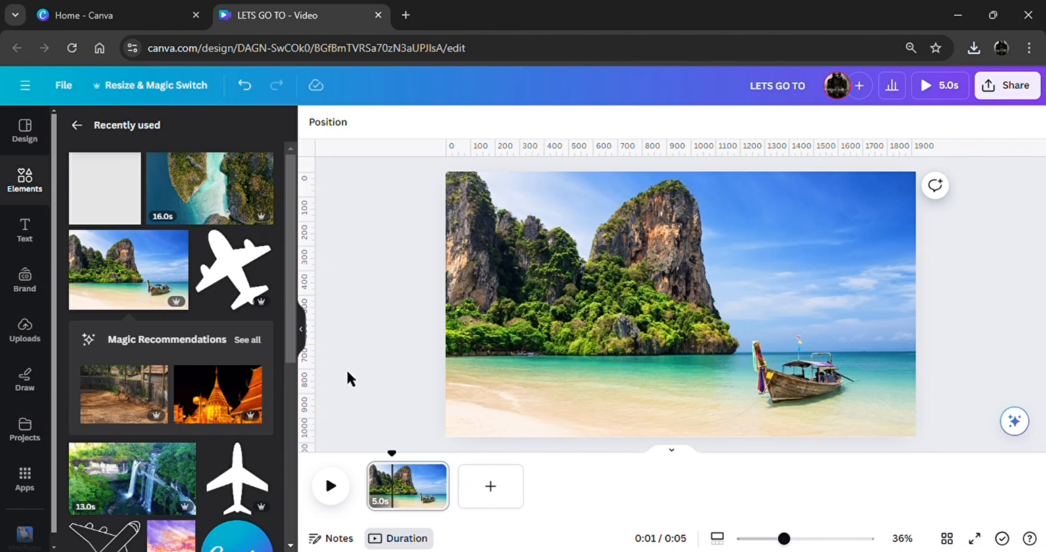
# Add the uploaded "LETS GO TO" image to the page and remove its background with BG Remover
pyautogui.click(34, 335)
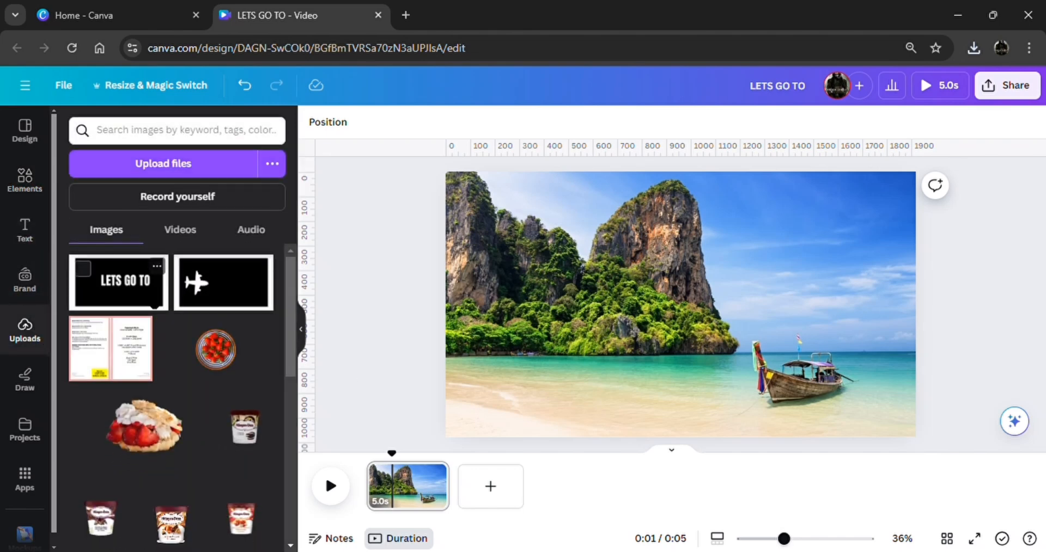
pyautogui.click(119, 282)
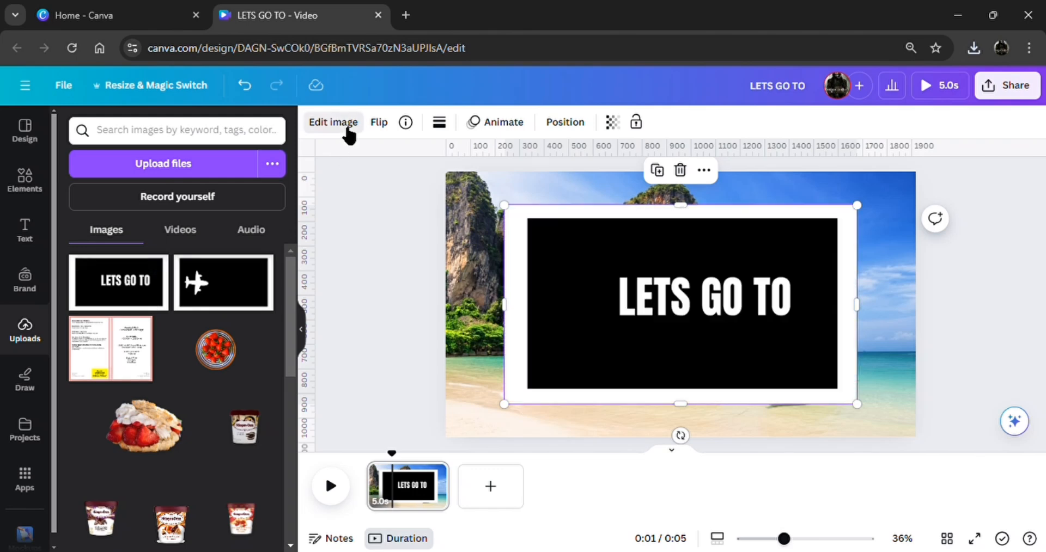
pyautogui.click(347, 126)
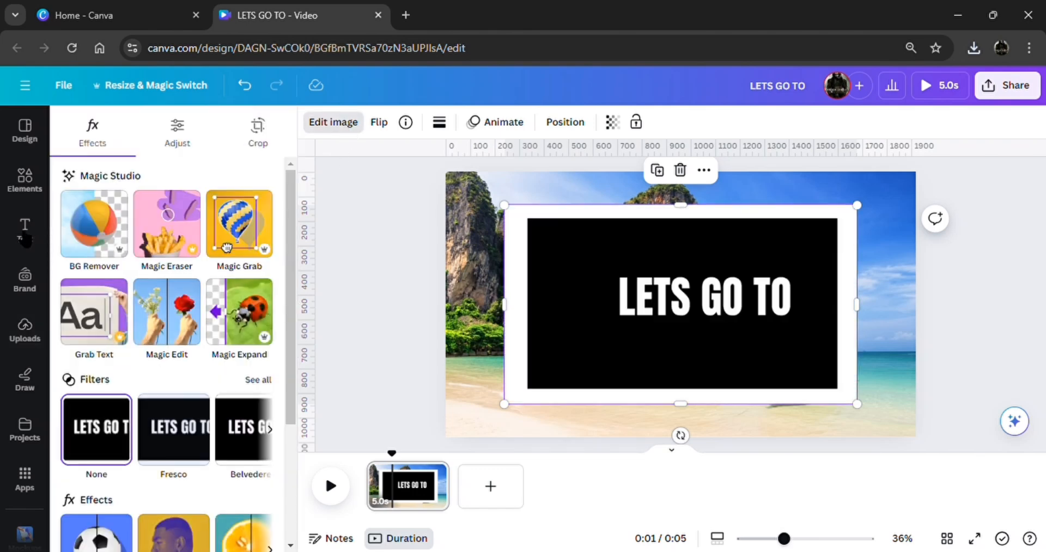
pyautogui.click(112, 250)
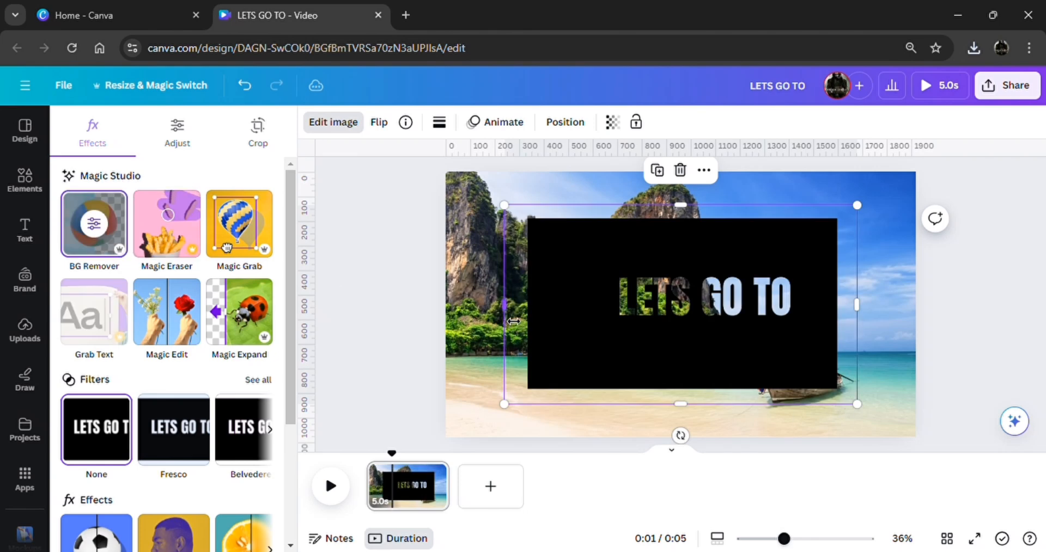
# Crop the empty margins on all four sides of the "LETS GO TO" image down to its black rectangle
pyautogui.moveTo(513, 321); pyautogui.dragTo(534, 320)
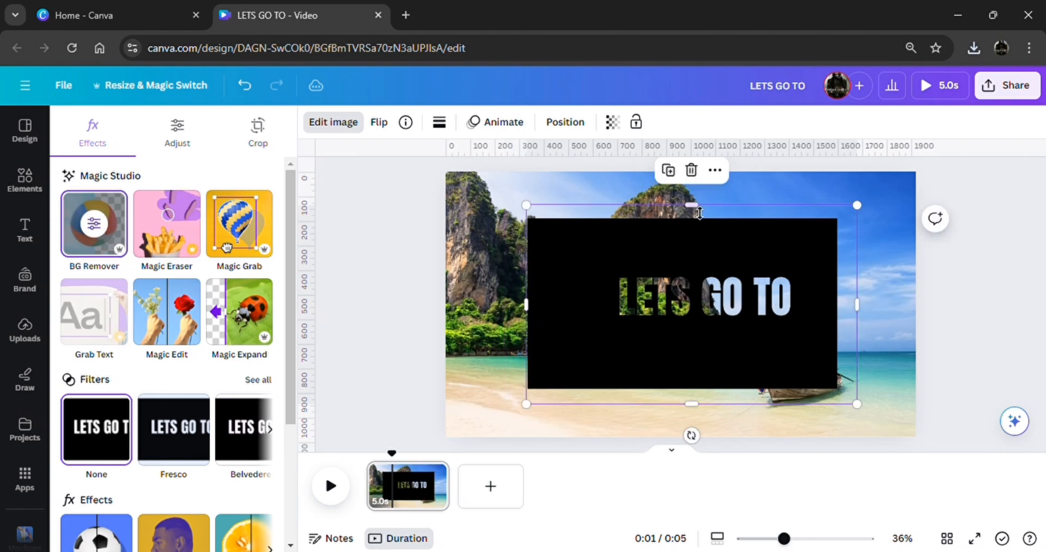
pyautogui.moveTo(699, 227); pyautogui.dragTo(699, 227)
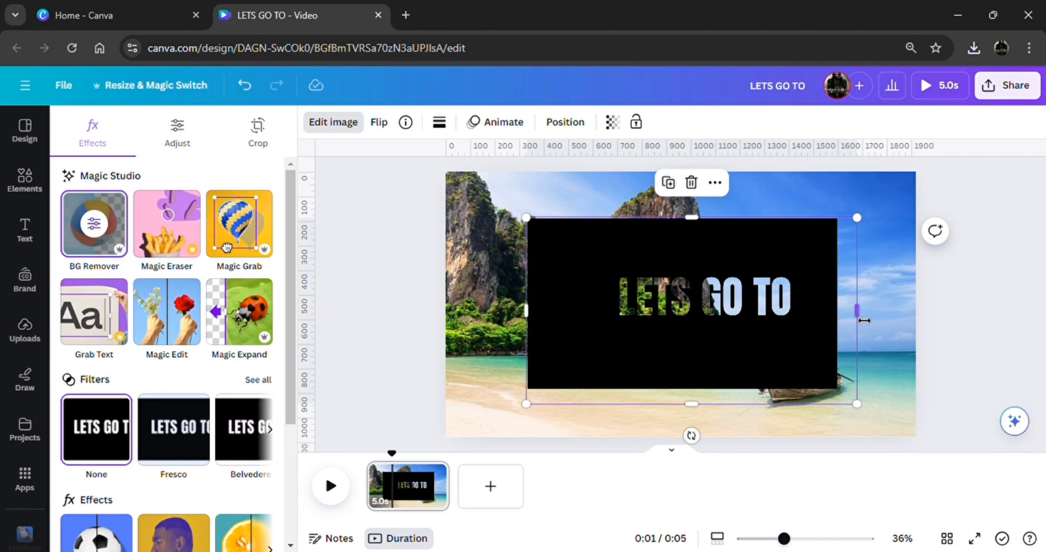
pyautogui.moveTo(864, 321); pyautogui.dragTo(848, 328)
pyautogui.moveTo(698, 416); pyautogui.dragTo(698, 401)
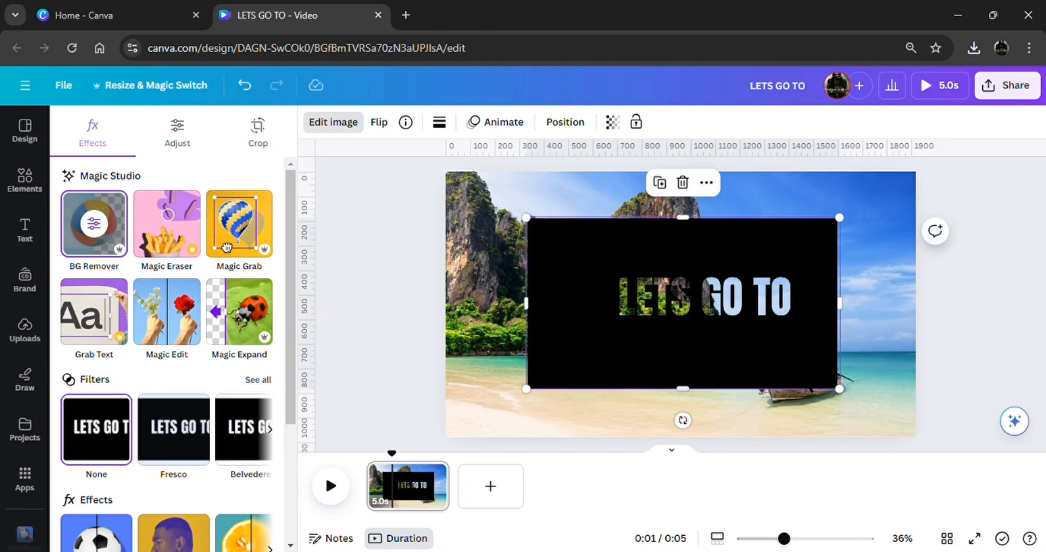
# Enlarge the cropped "LETS GO TO" image and position it so the black area covers the whole page
pyautogui.moveTo(856, 397); pyautogui.dragTo(976, 474)
pyautogui.moveTo(817, 359); pyautogui.dragTo(723, 307)
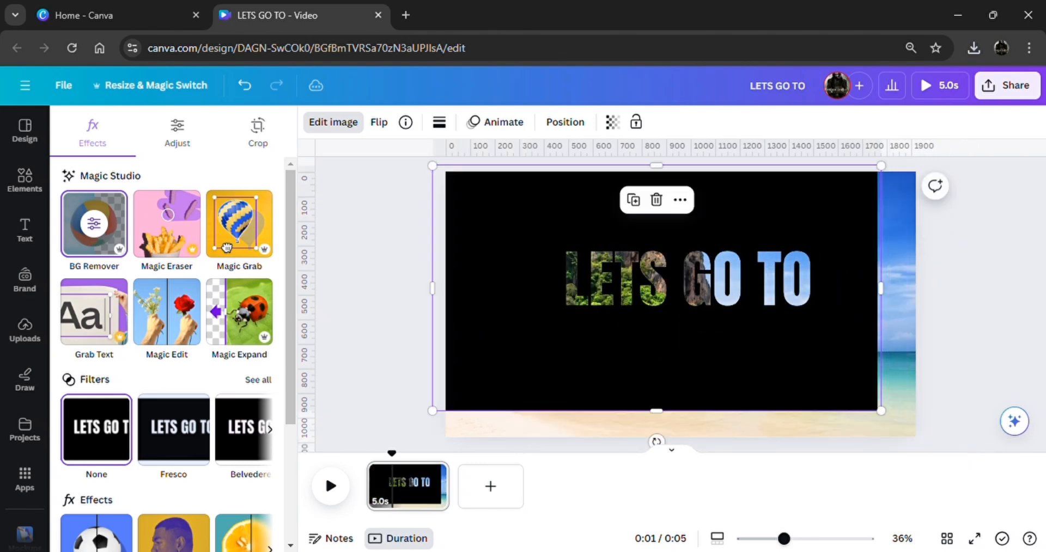
pyautogui.moveTo(891, 422); pyautogui.dragTo(943, 450)
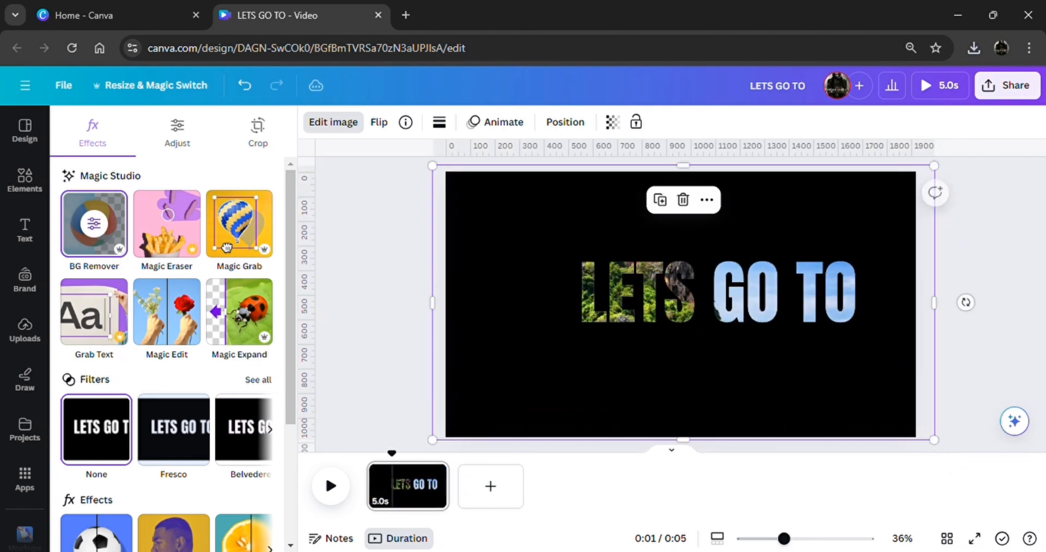
pyautogui.moveTo(762, 327); pyautogui.dragTo(754, 331)
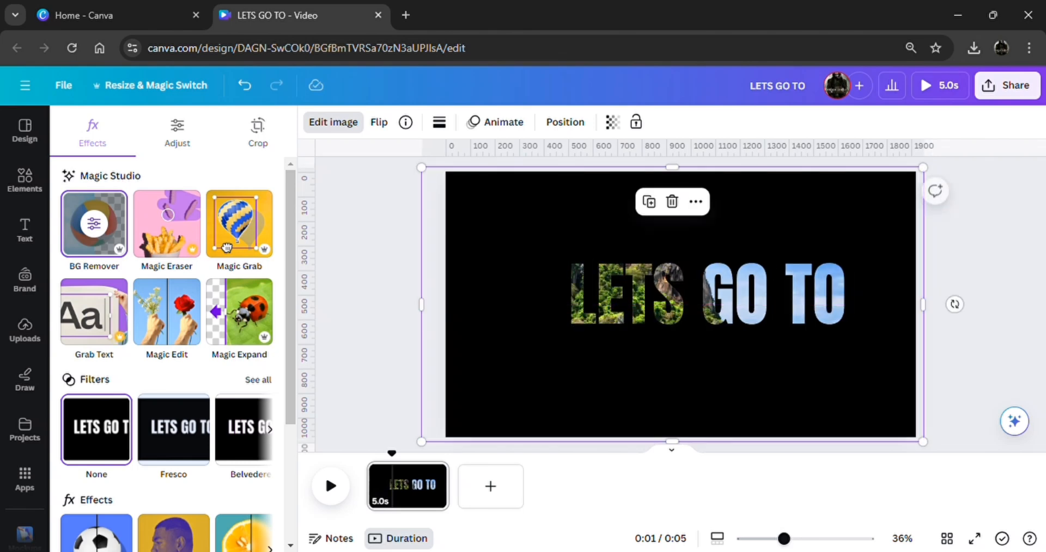
pyautogui.click(956, 359)
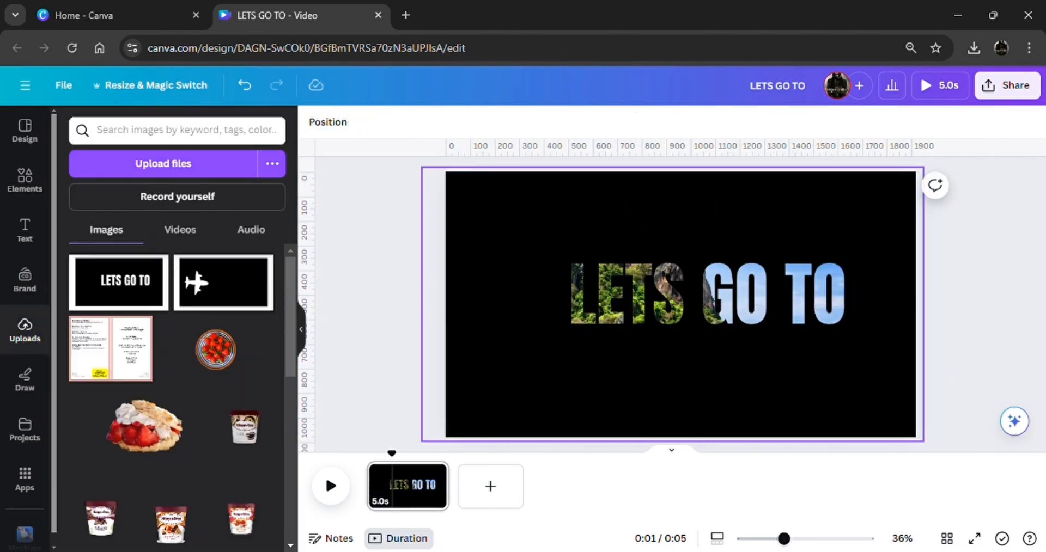
# Duplicate the "LETS GO TO" image exactly over the original and crop the copy's top down to the middle of the text
pyautogui.click(680, 275)
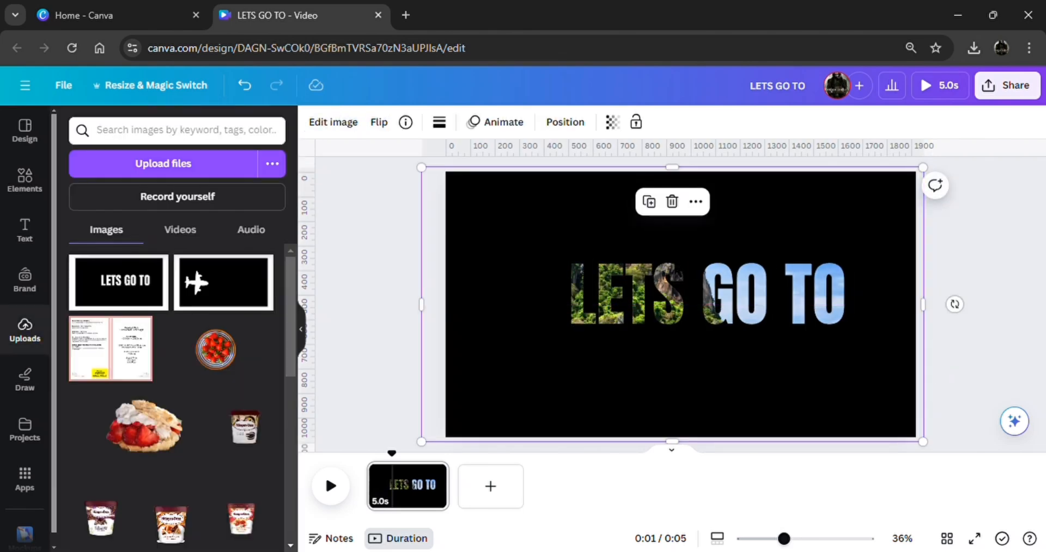
pyautogui.click(648, 202)
pyautogui.moveTo(648, 245); pyautogui.dragTo(644, 240)
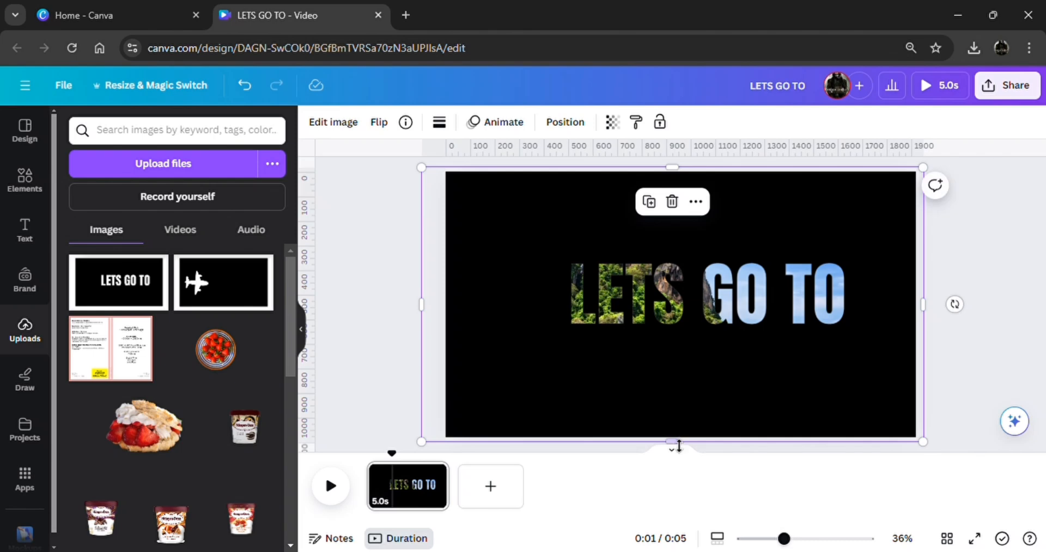
pyautogui.moveTo(784, 539); pyautogui.dragTo(770, 539)
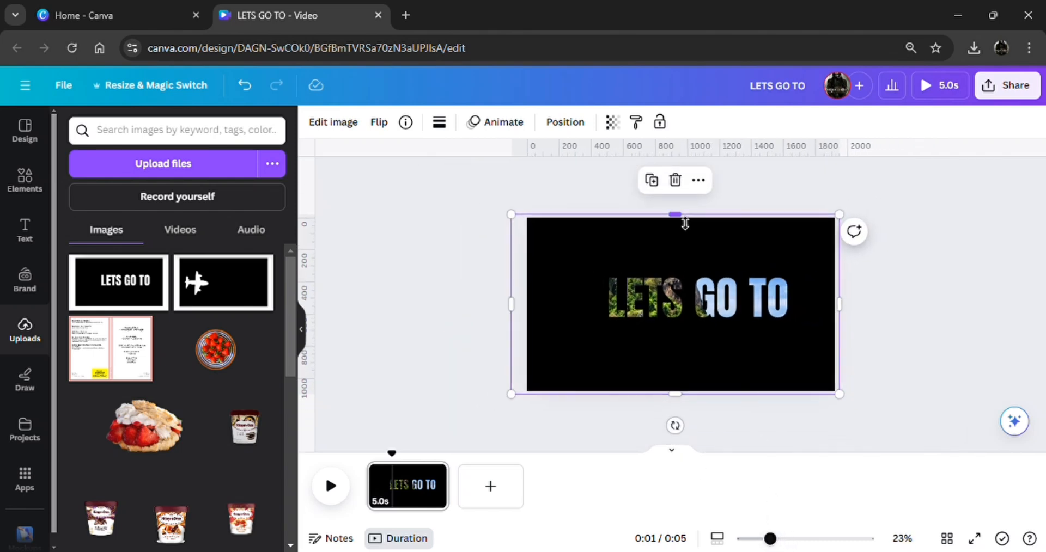
pyautogui.moveTo(685, 229); pyautogui.dragTo(695, 306)
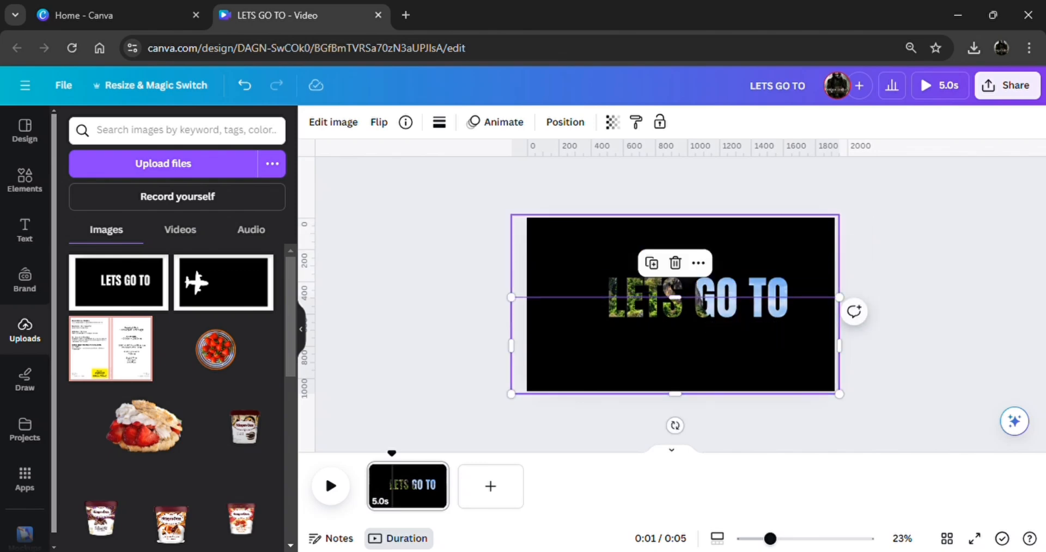
# Crop the original "LETS GO TO" image from below to its upper half, slightly overlapping the lower half
pyautogui.click(724, 247)
pyautogui.moveTo(686, 404); pyautogui.dragTo(687, 308)
pyautogui.click(879, 335)
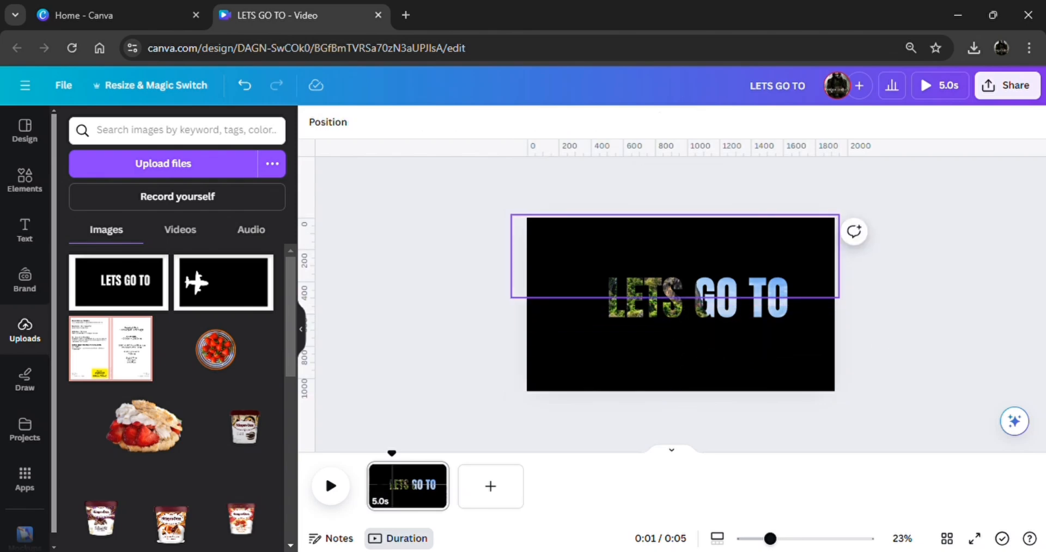
pyautogui.click(684, 300)
pyautogui.moveTo(685, 313); pyautogui.dragTo(685, 314)
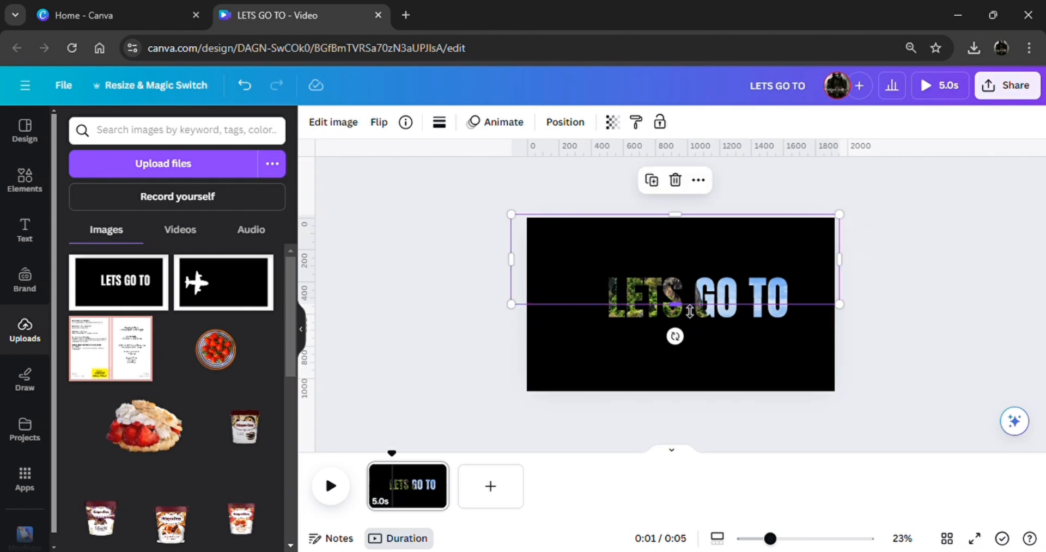
pyautogui.click(885, 344)
# Move both text halves left together until their right edge sits at about 1200 px on the page
pyautogui.moveTo(905, 425); pyautogui.dragTo(542, 231)
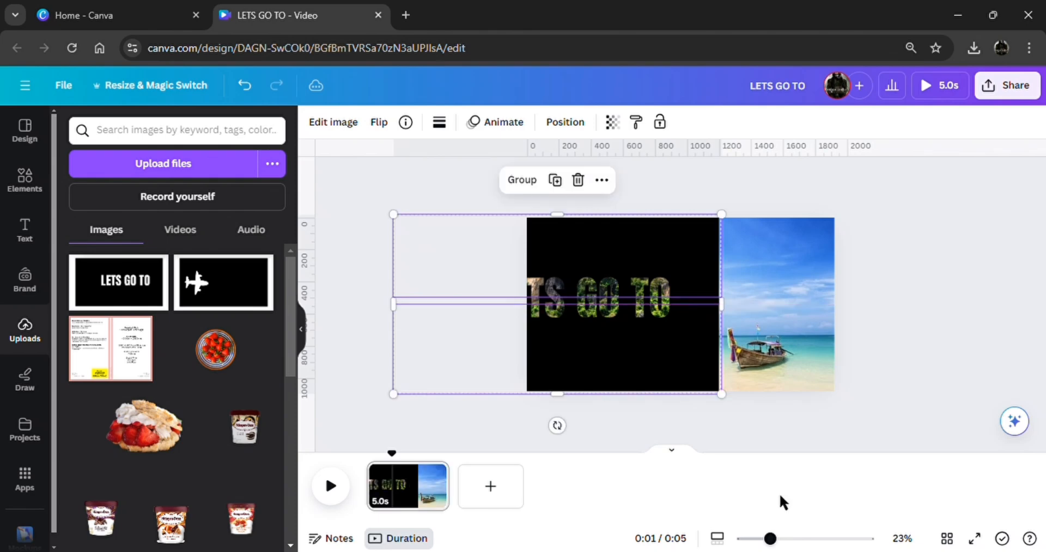
pyautogui.moveTo(771, 539); pyautogui.dragTo(780, 539)
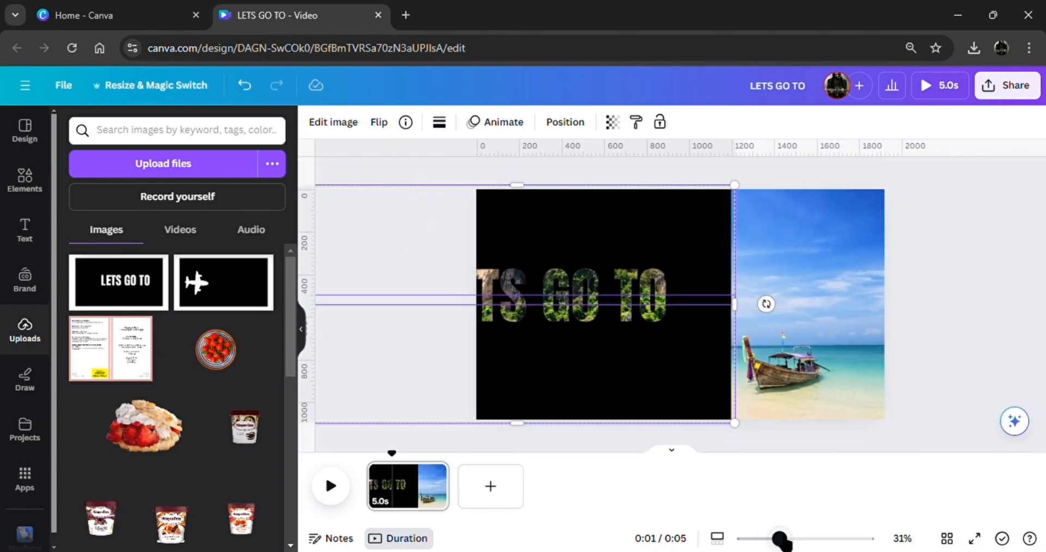
pyautogui.click(963, 349)
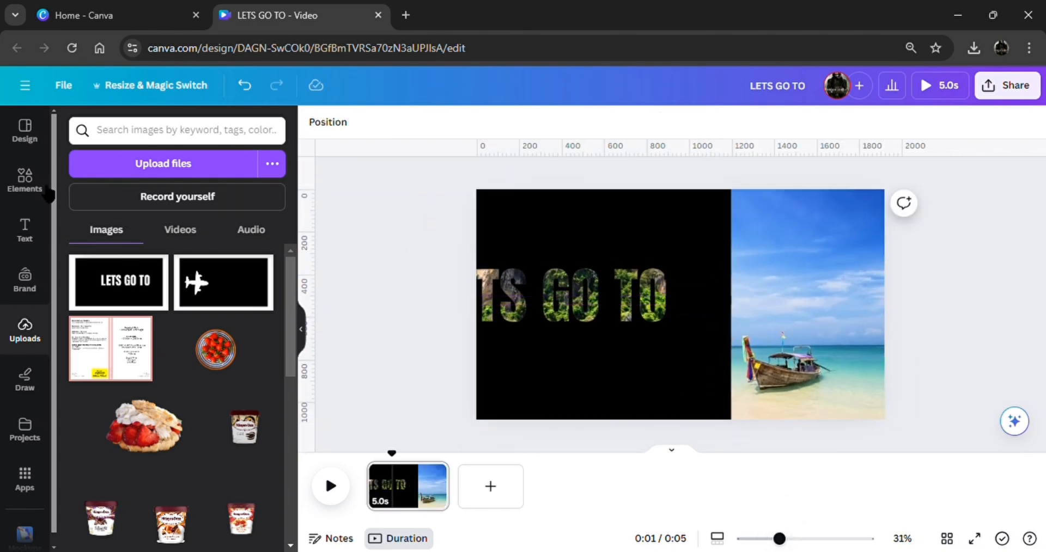
# Add a square shape over the sky beside the black image and widen it past the page's right edge
pyautogui.click(24, 179)
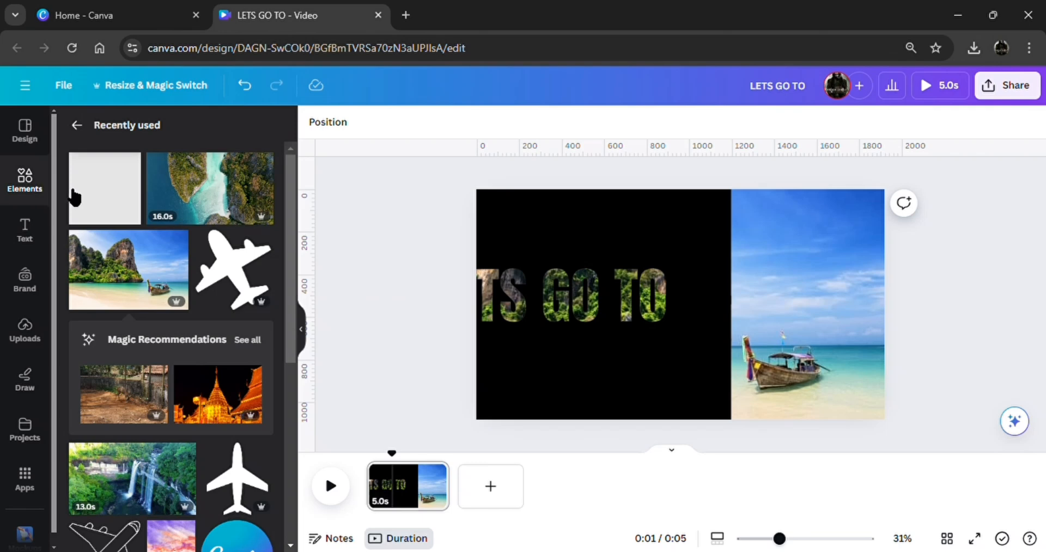
pyautogui.click(113, 212)
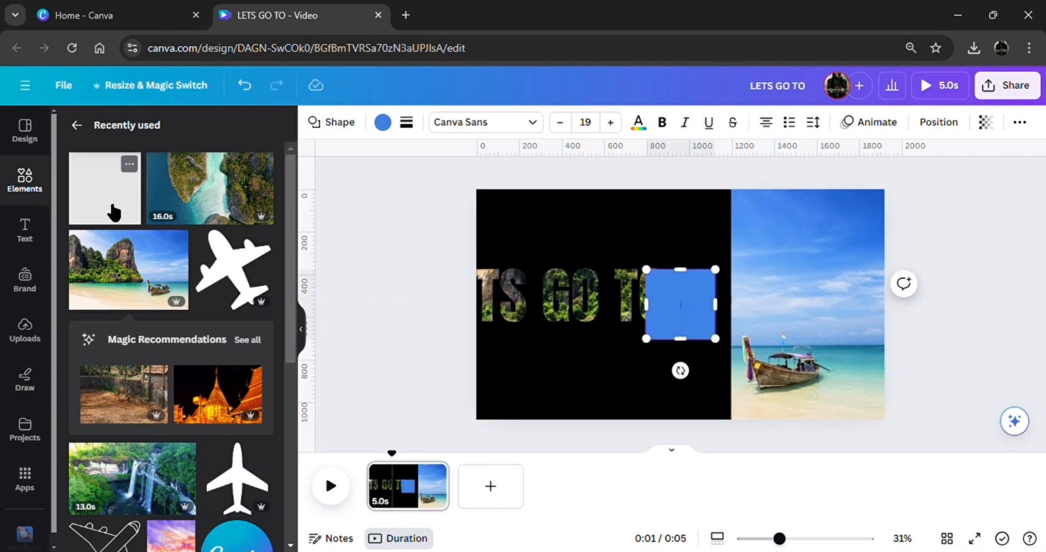
pyautogui.click(958, 359)
pyautogui.moveTo(675, 336); pyautogui.dragTo(758, 282)
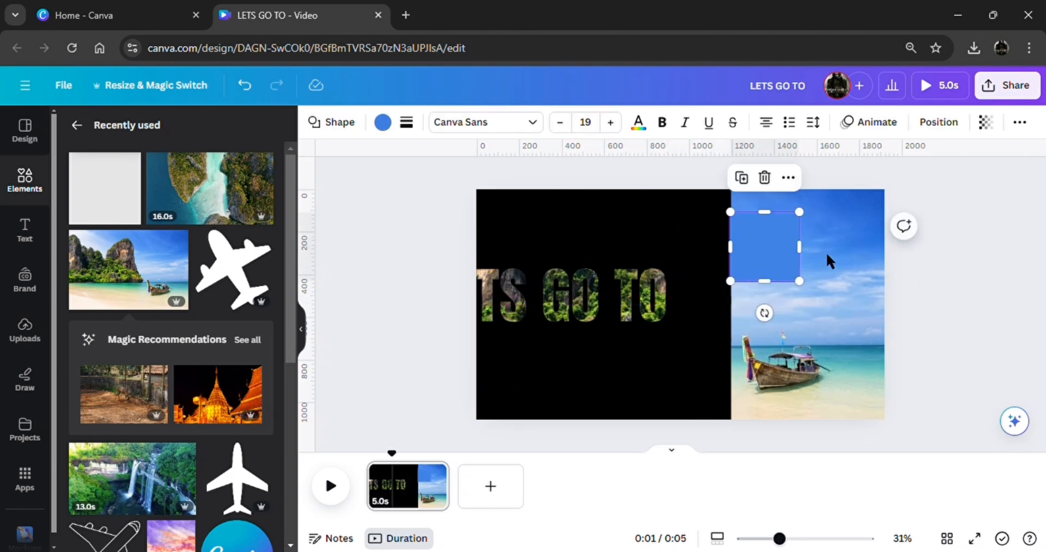
pyautogui.moveTo(807, 252); pyautogui.dragTo(936, 262)
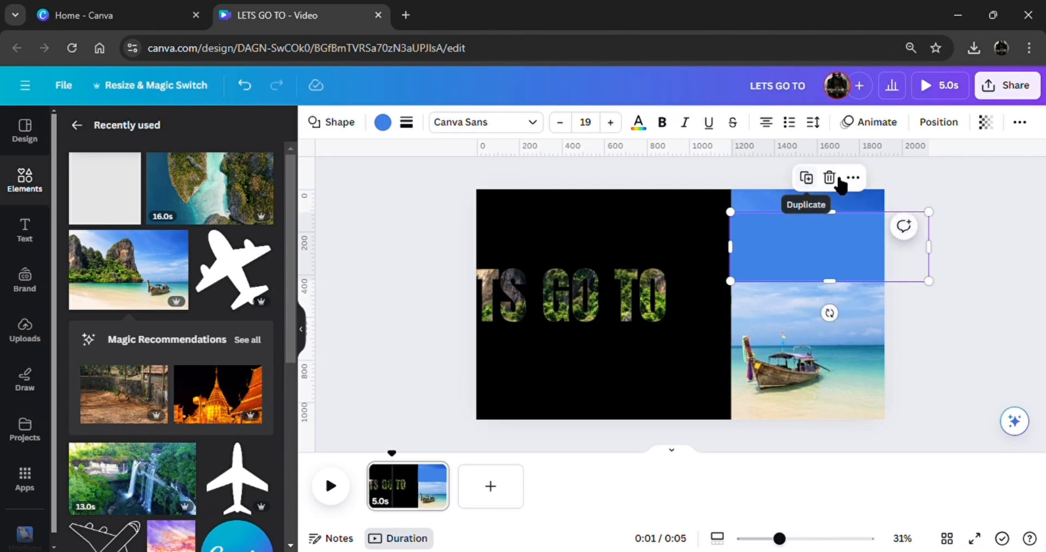
# Set the blue rectangle's transparency to 0 and place a duplicate of it over the boat in the lower half
pyautogui.click(988, 130)
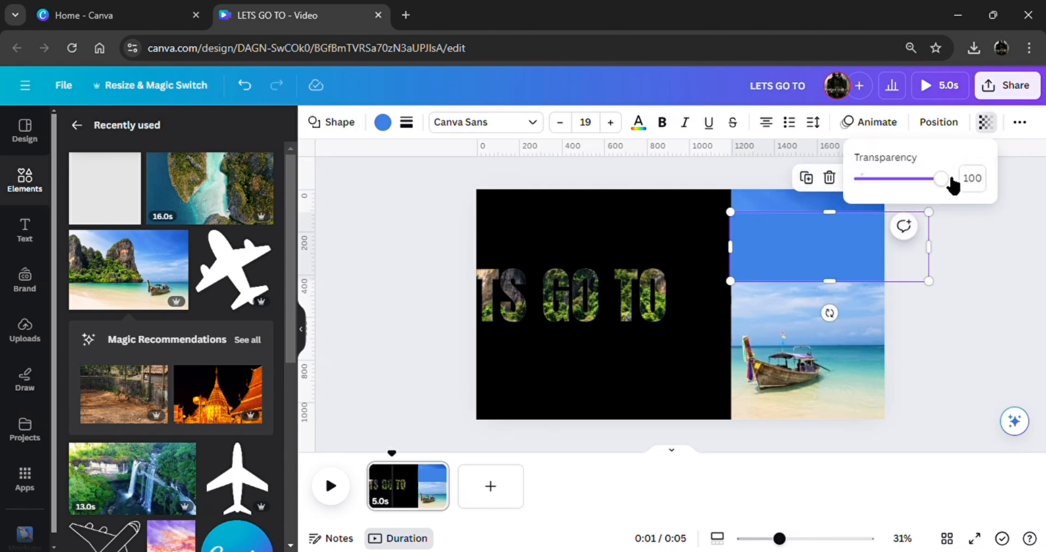
pyautogui.moveTo(947, 181); pyautogui.dragTo(831, 185)
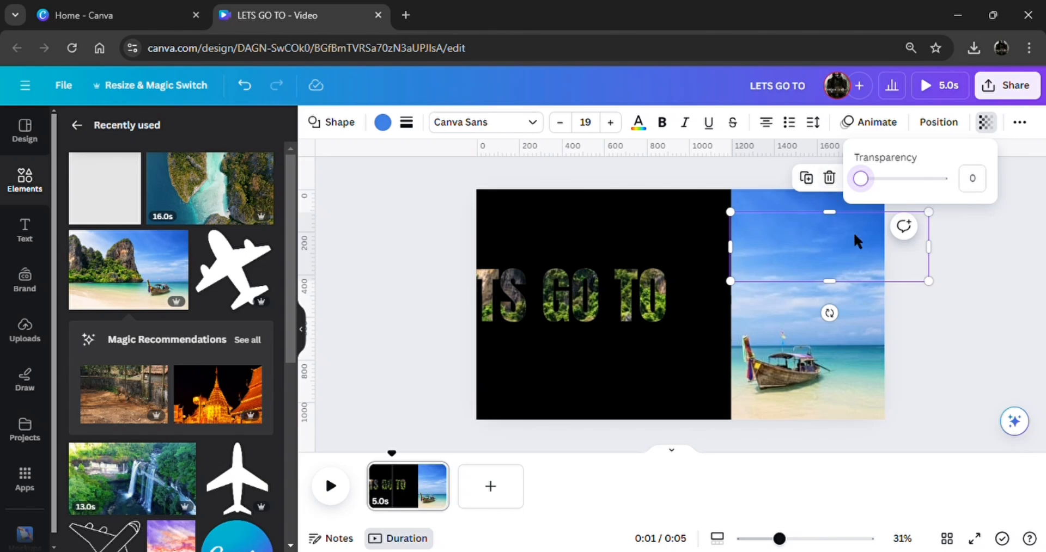
pyautogui.moveTo(857, 270); pyautogui.dragTo(852, 269)
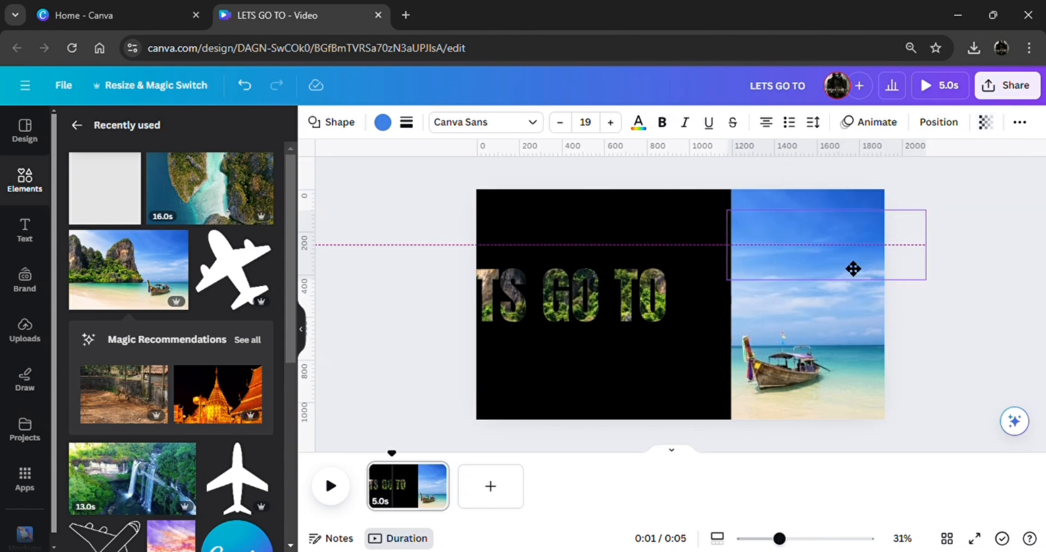
pyautogui.moveTo(853, 269); pyautogui.dragTo(828, 394)
pyautogui.click(806, 181)
# Group the lower text half with the lower transparent rectangle, and the upper half with the upper one
pyautogui.moveTo(856, 439); pyautogui.dragTo(626, 378)
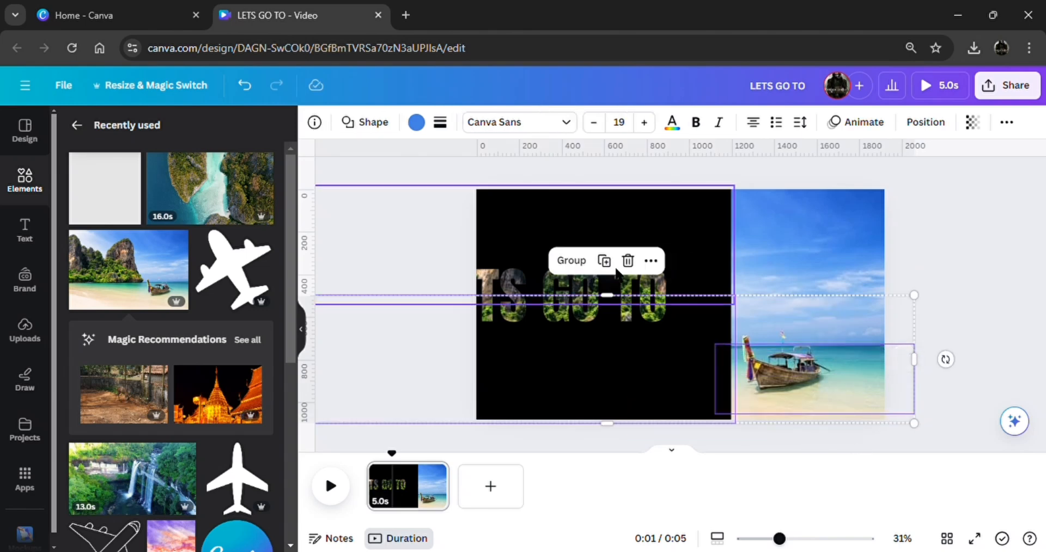
pyautogui.click(581, 261)
pyautogui.moveTo(985, 236); pyautogui.dragTo(631, 214)
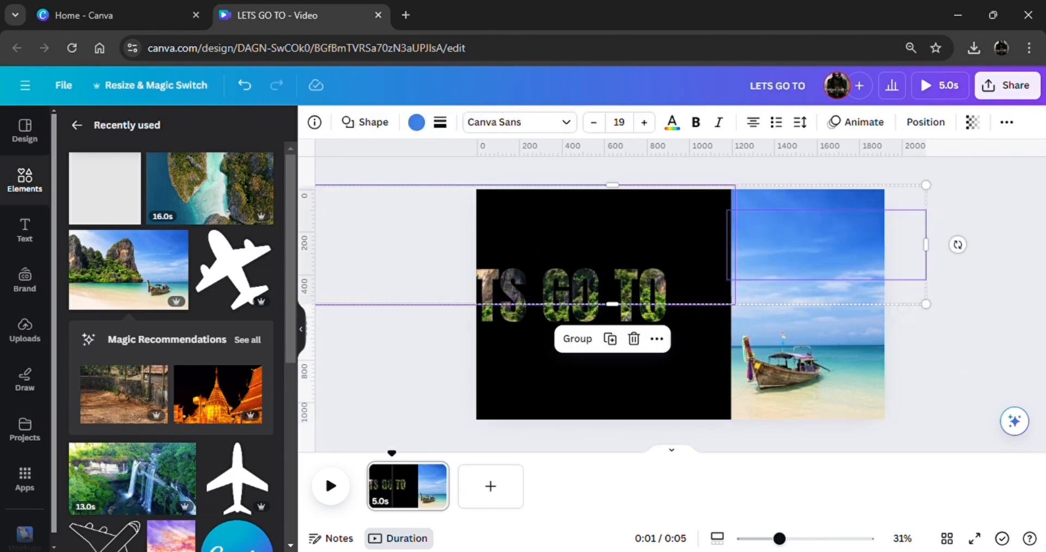
pyautogui.click(586, 342)
pyautogui.click(952, 380)
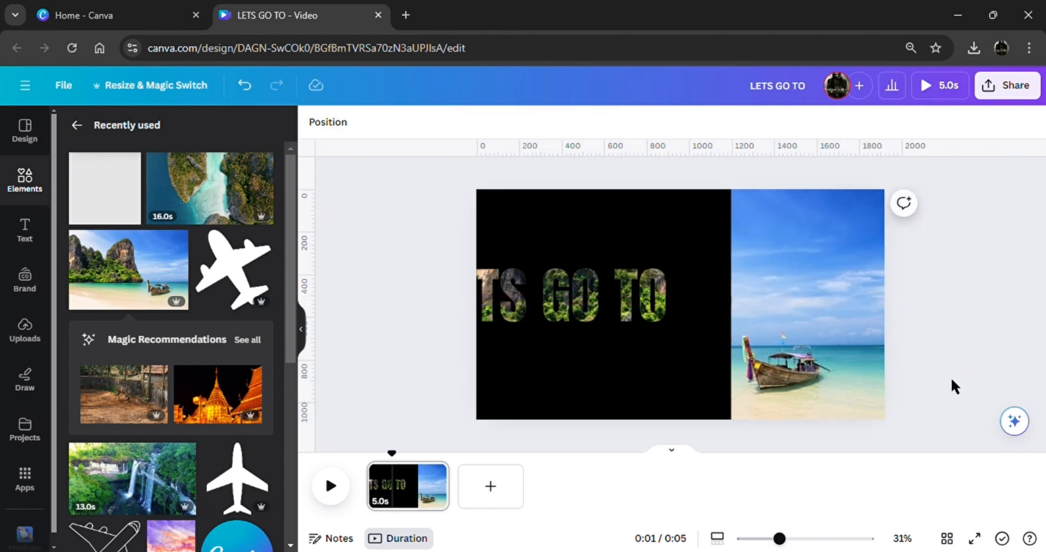
# Move both groups together to the left until the black halves are completely off the page
pyautogui.moveTo(943, 415); pyautogui.dragTo(590, 217)
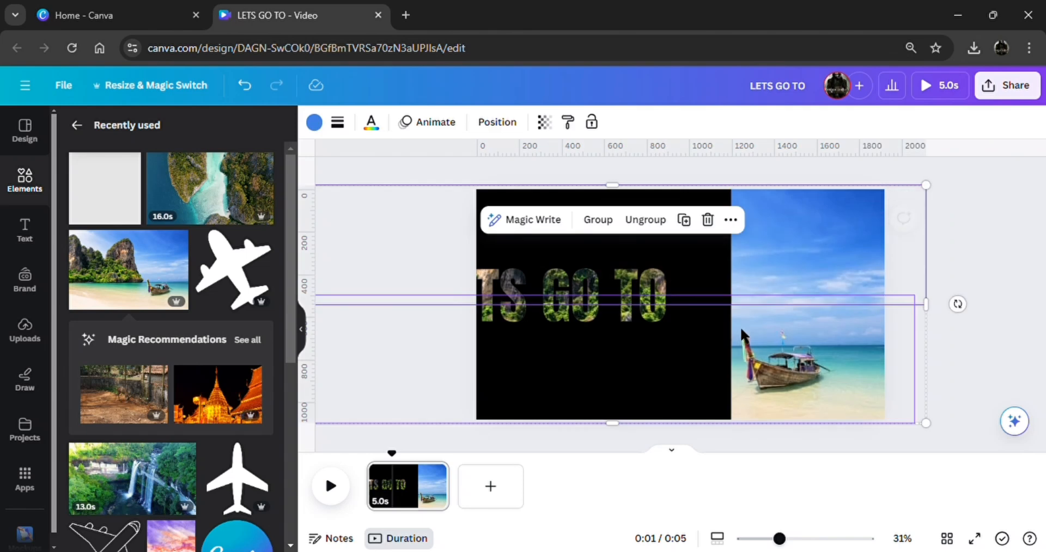
pyautogui.moveTo(742, 333); pyautogui.dragTo(338, 343)
pyautogui.click(923, 317)
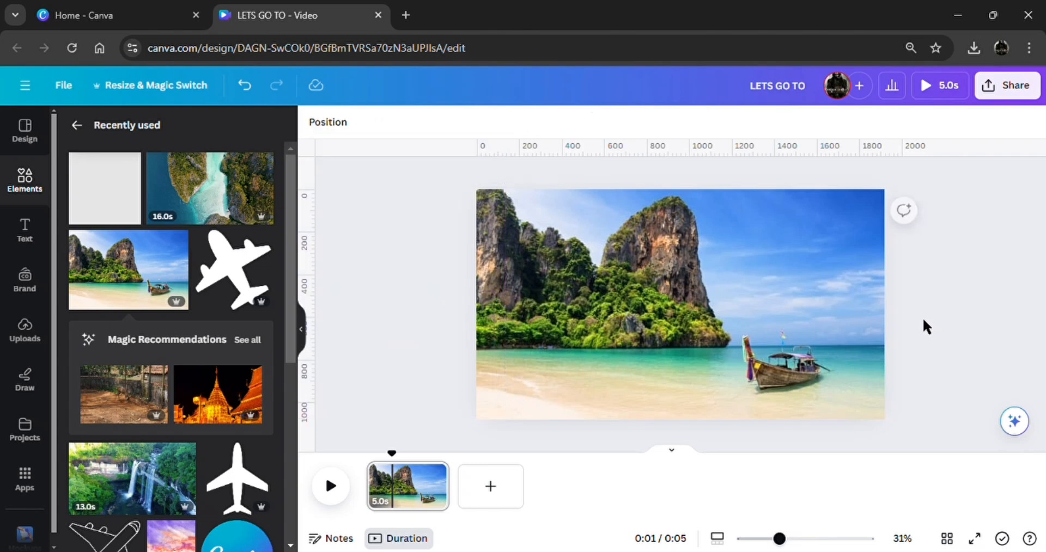
# Add the uploaded airplane image to the page and remove its background
pyautogui.click(38, 343)
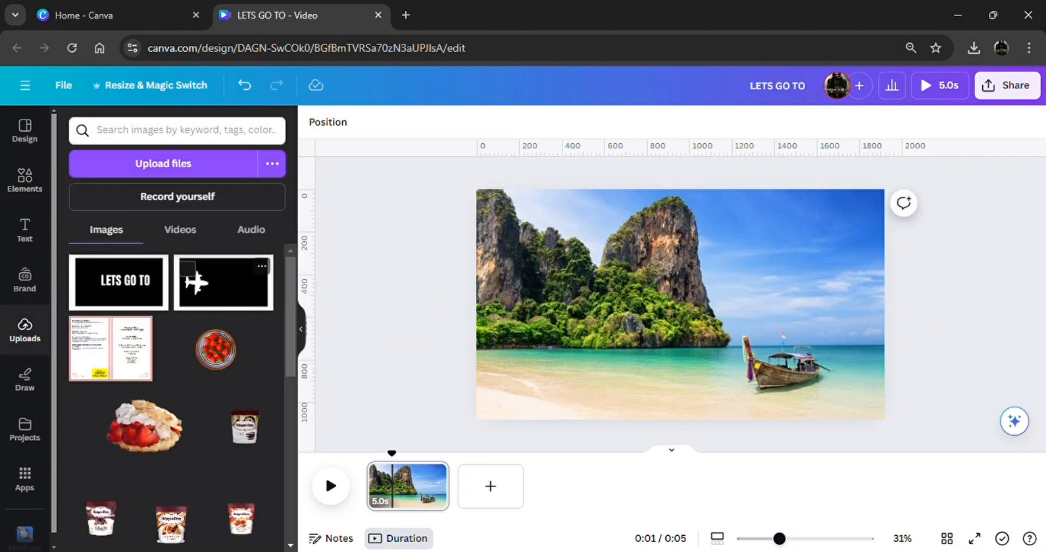
pyautogui.click(223, 282)
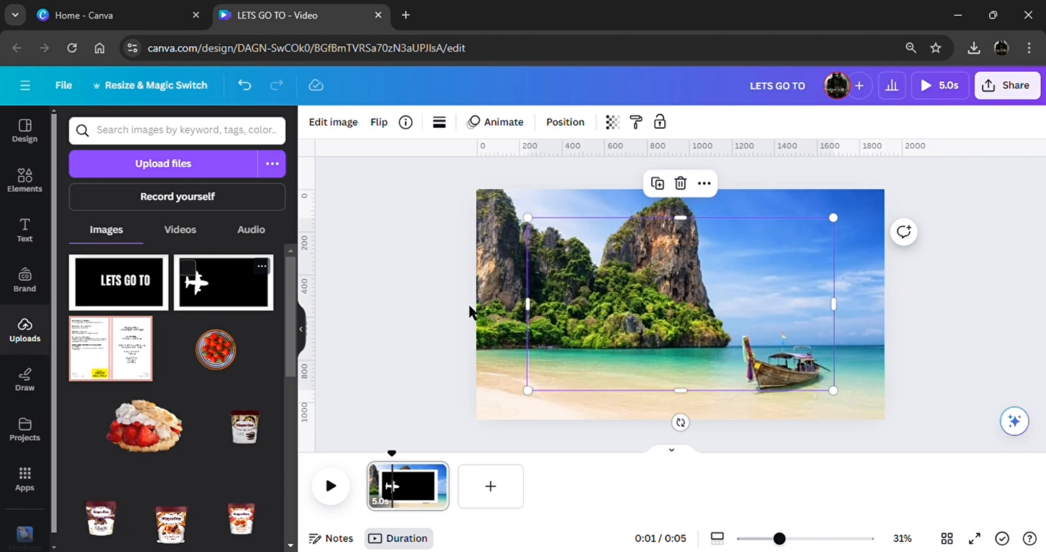
pyautogui.click(349, 123)
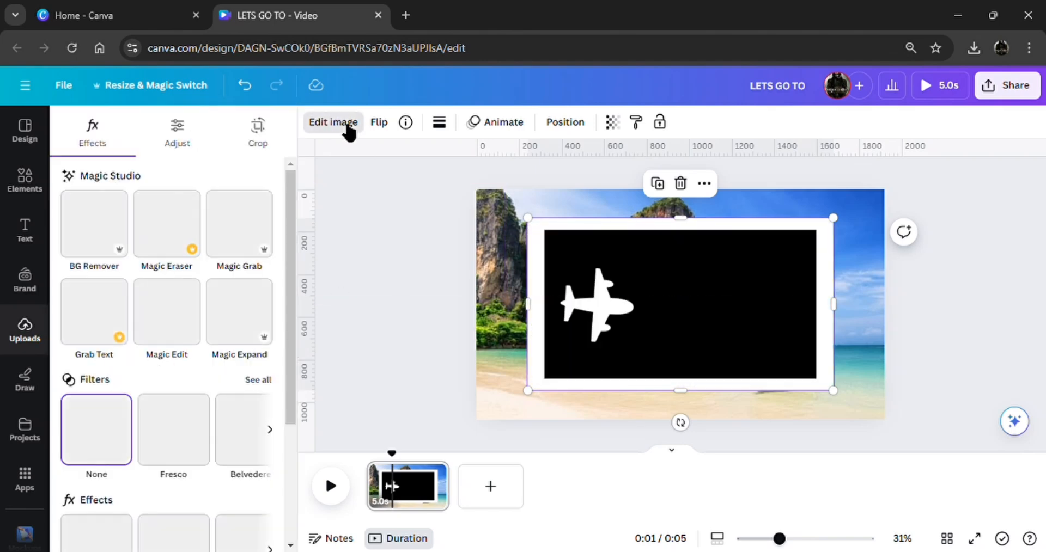
pyautogui.click(98, 235)
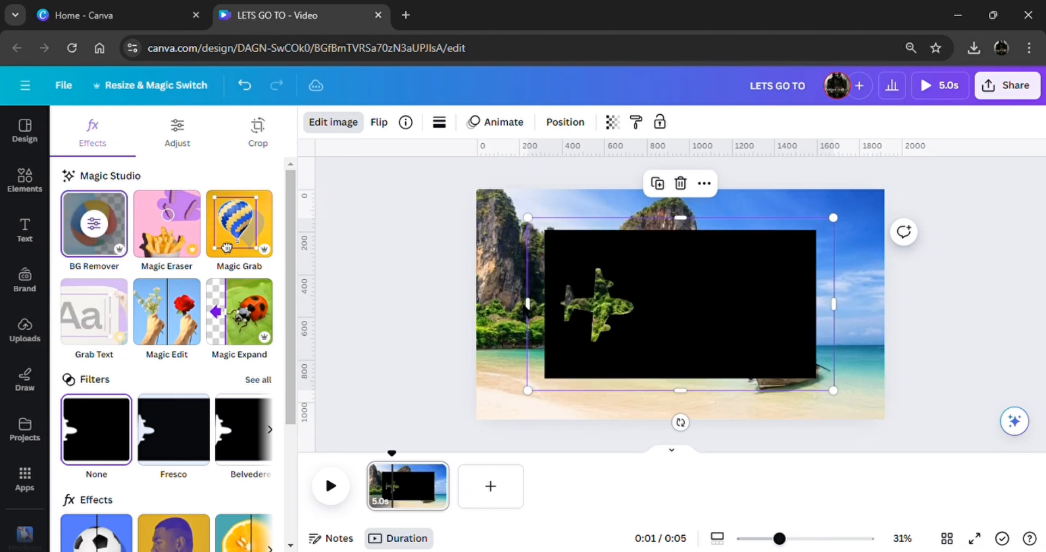
# Crop the airplane image on all four sides to the edges of its black area
pyautogui.moveTo(534, 314); pyautogui.dragTo(553, 315)
pyautogui.moveTo(693, 226); pyautogui.dragTo(694, 237)
pyautogui.moveTo(844, 312); pyautogui.dragTo(819, 312)
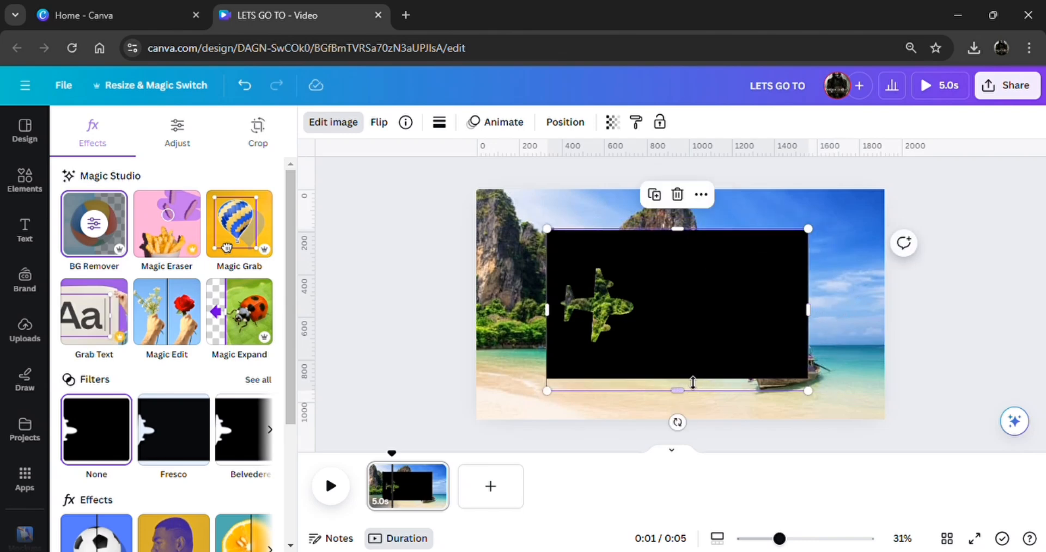
pyautogui.moveTo(692, 383); pyautogui.dragTo(727, 381)
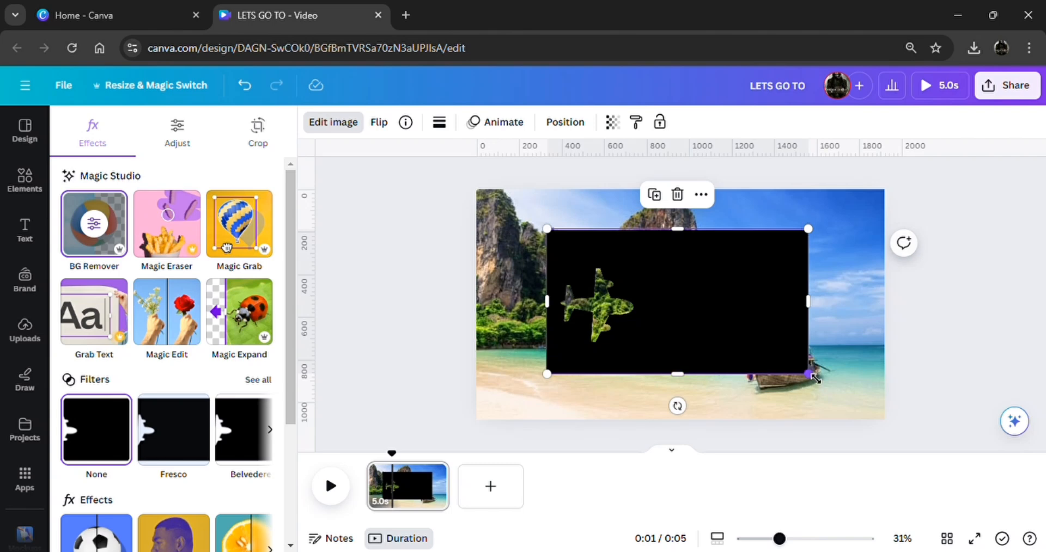
# Enlarge the airplane image beyond the page height and place it over the right two thirds of the page
pyautogui.moveTo(827, 384); pyautogui.dragTo(1027, 486)
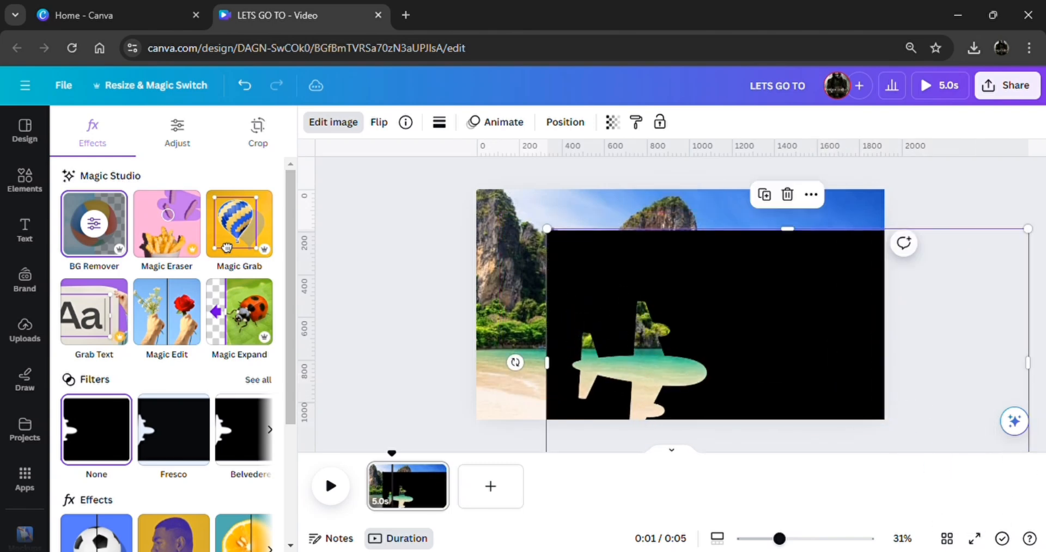
pyautogui.moveTo(870, 399); pyautogui.dragTo(921, 348)
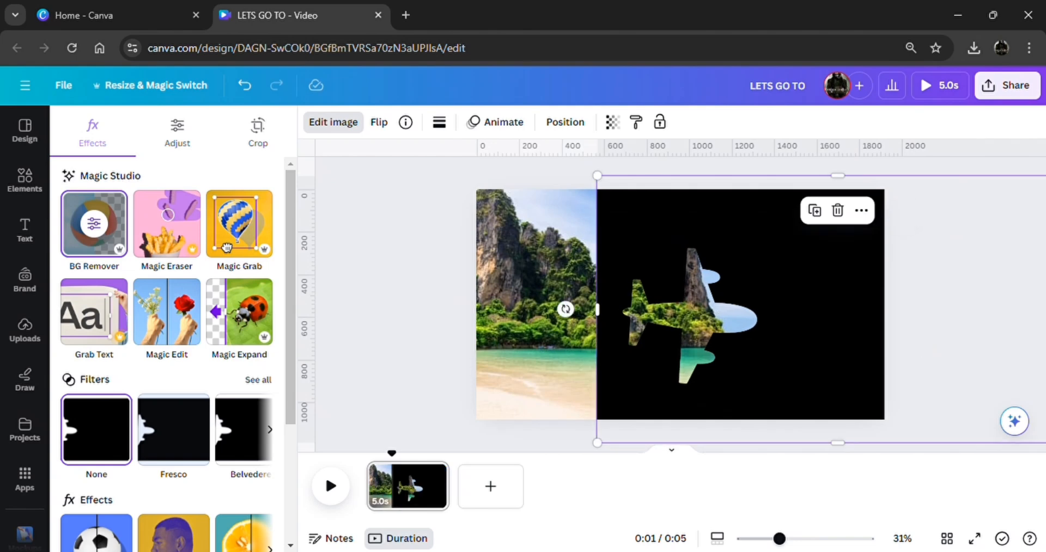
pyautogui.moveTo(597, 175); pyautogui.dragTo(567, 154)
pyautogui.moveTo(688, 266); pyautogui.dragTo(736, 271)
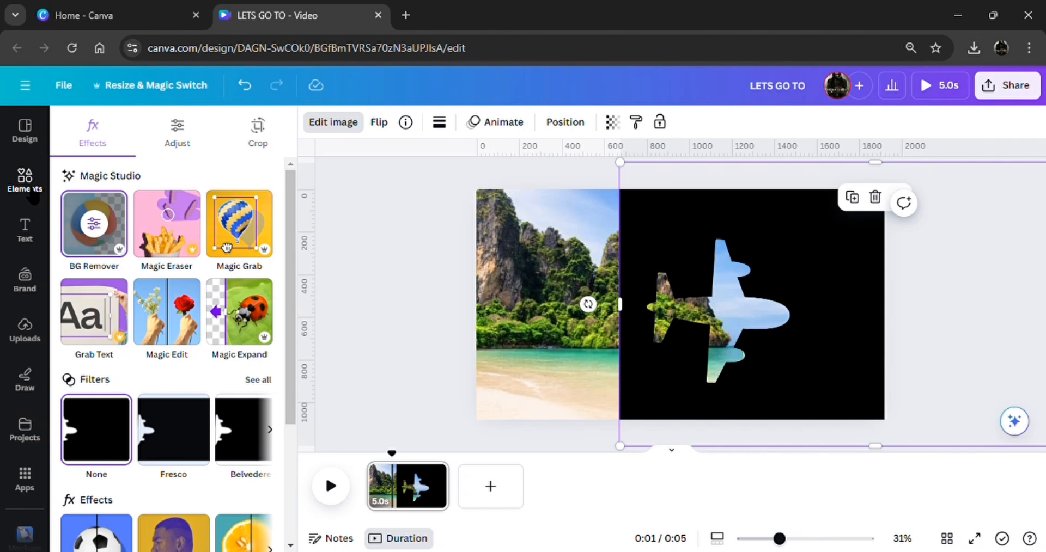
# Add a square shape overlapping the airplane image's left edge and fill it with black #000000
pyautogui.click(34, 195)
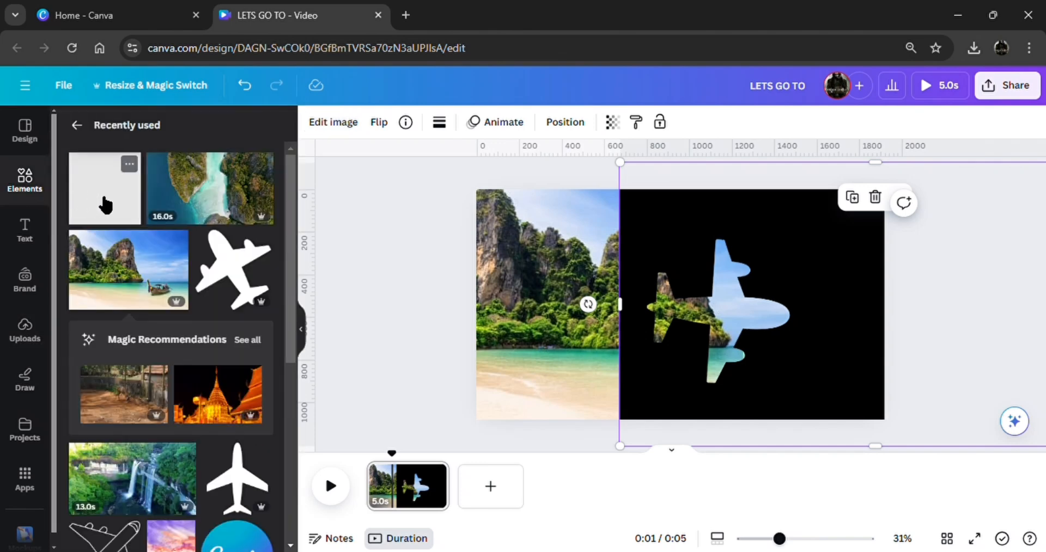
pyautogui.click(105, 206)
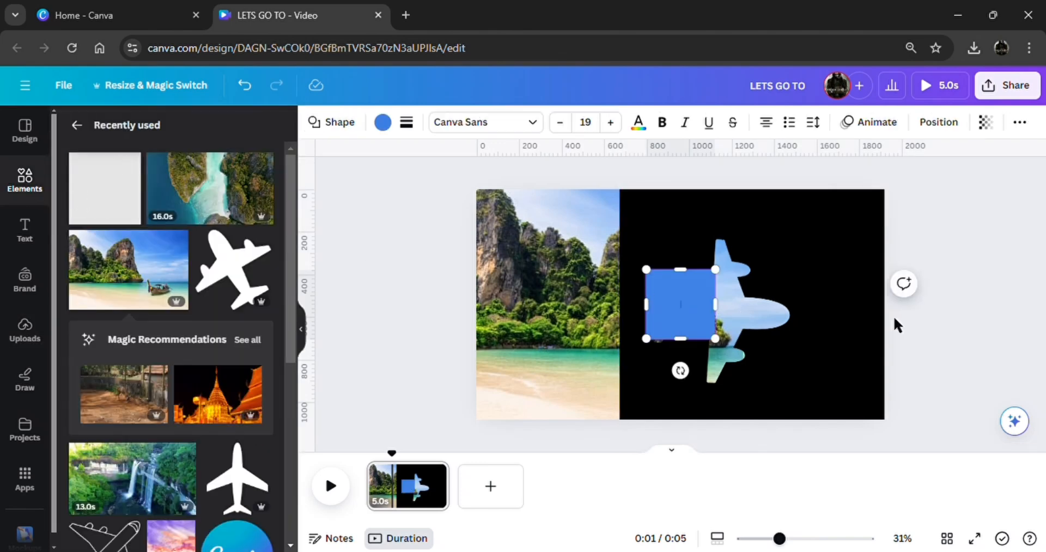
pyautogui.click(962, 341)
pyautogui.click(654, 305)
pyautogui.moveTo(657, 304); pyautogui.dragTo(608, 303)
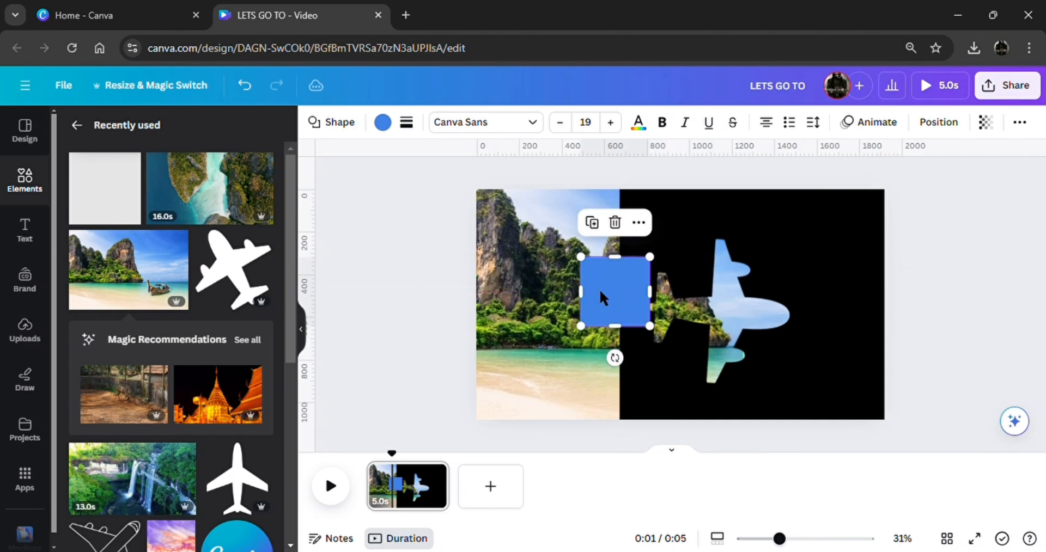
pyautogui.click(383, 123)
pyautogui.click(147, 208)
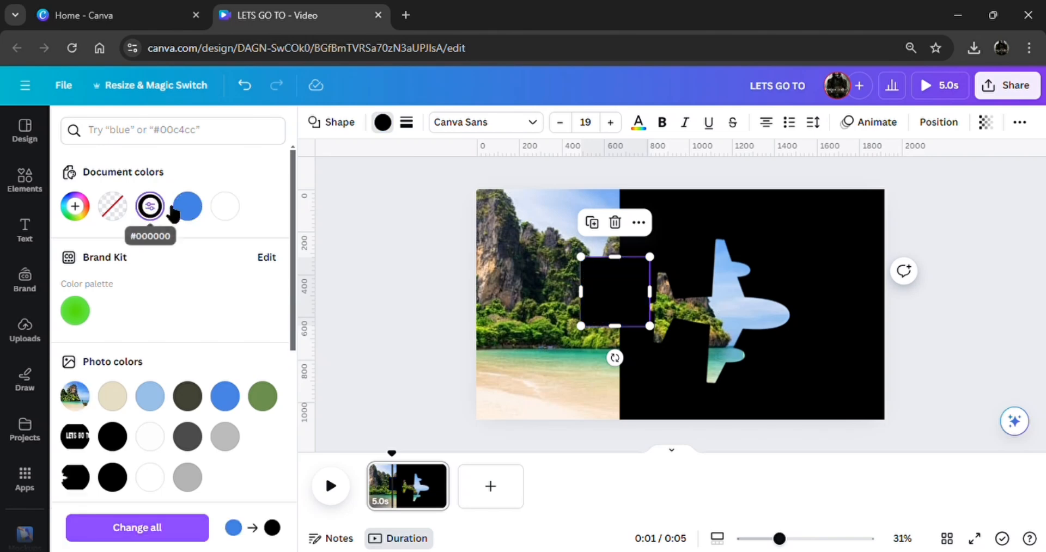
# Stretch the black square past the page's top and bottom edges and align it against the airplane image
pyautogui.moveTo(616, 270); pyautogui.dragTo(630, 157)
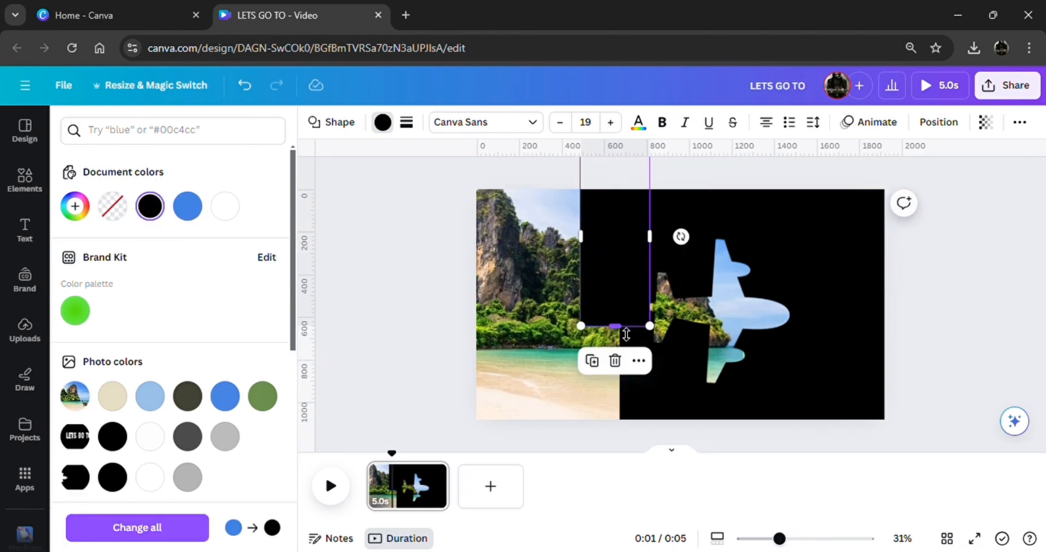
pyautogui.moveTo(615, 326); pyautogui.dragTo(650, 427)
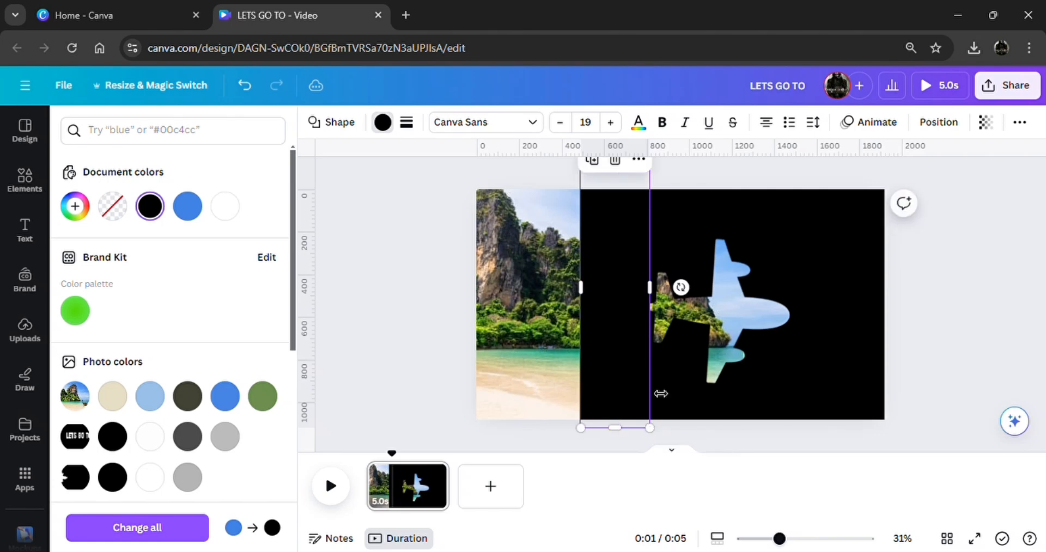
pyautogui.moveTo(615, 305); pyautogui.dragTo(586, 302)
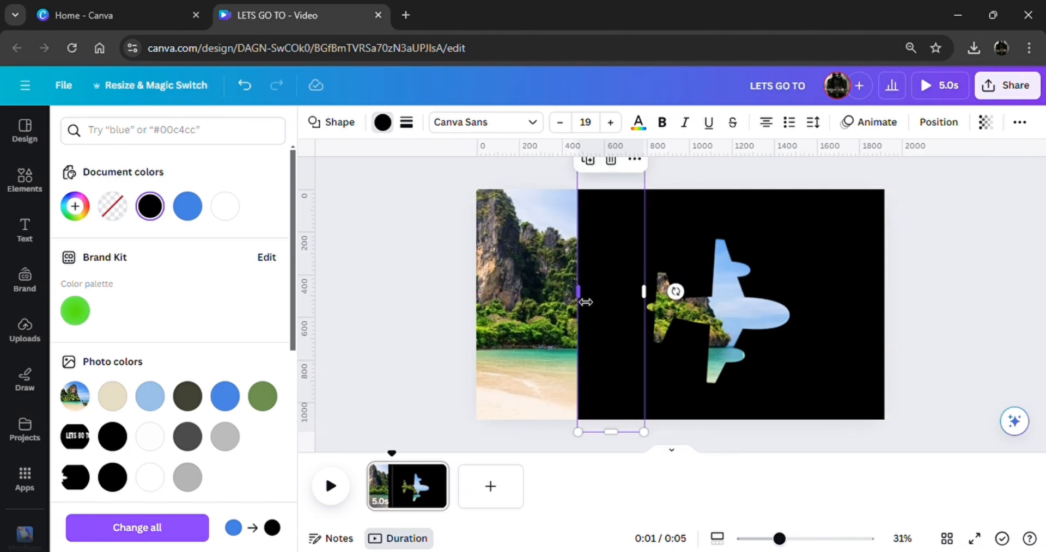
# Group the black rectangle with the airplane image and move the group left until it covers most of the page
pyautogui.click(545, 431)
pyautogui.moveTo(561, 442); pyautogui.dragTo(487, 306)
pyautogui.click(819, 186)
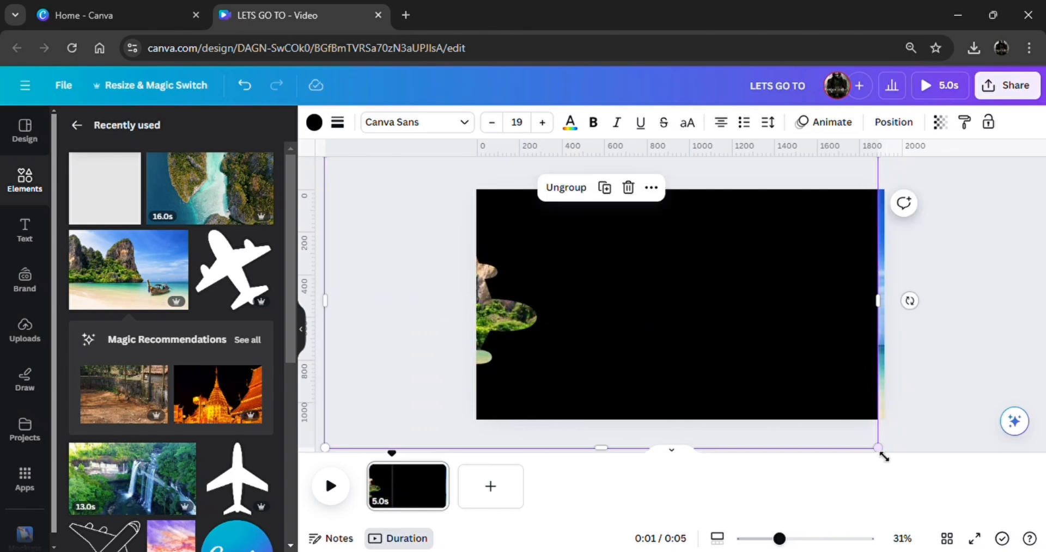
# Enlarge the airplane group to cover the whole page and shift it left until only the airplane's nose shows
pyautogui.moveTo(880, 452); pyautogui.dragTo(932, 477)
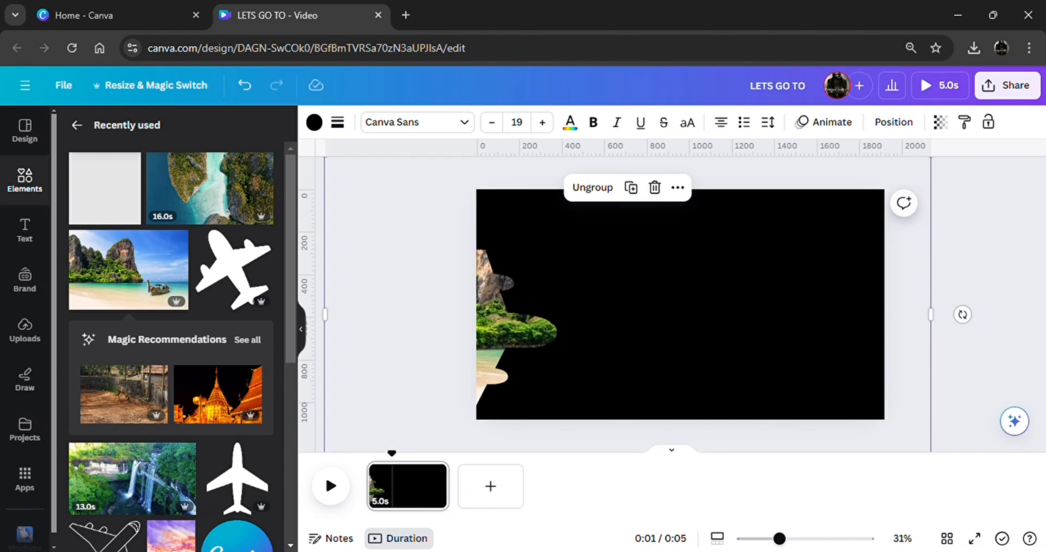
pyautogui.moveTo(504, 327); pyautogui.dragTo(468, 304)
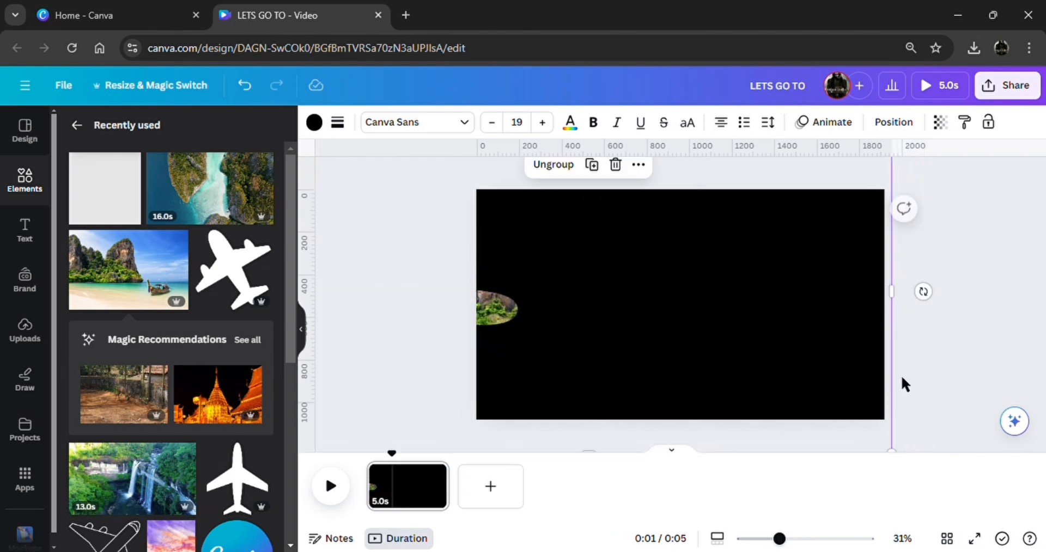
pyautogui.click(968, 383)
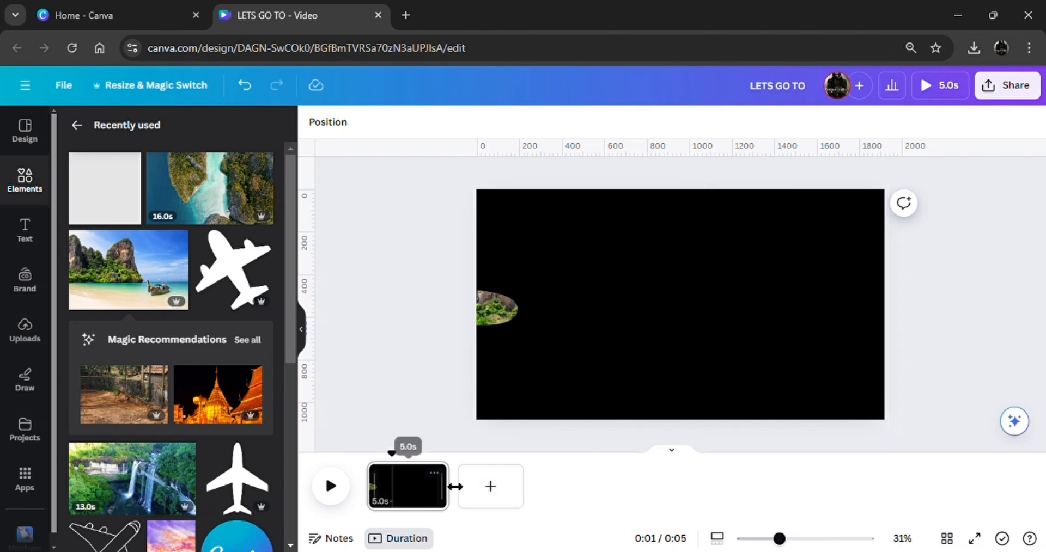
# Duplicate the page and, on the copy, move the airplane group right until only a thin black strip remains on the page
pyautogui.click(434, 472)
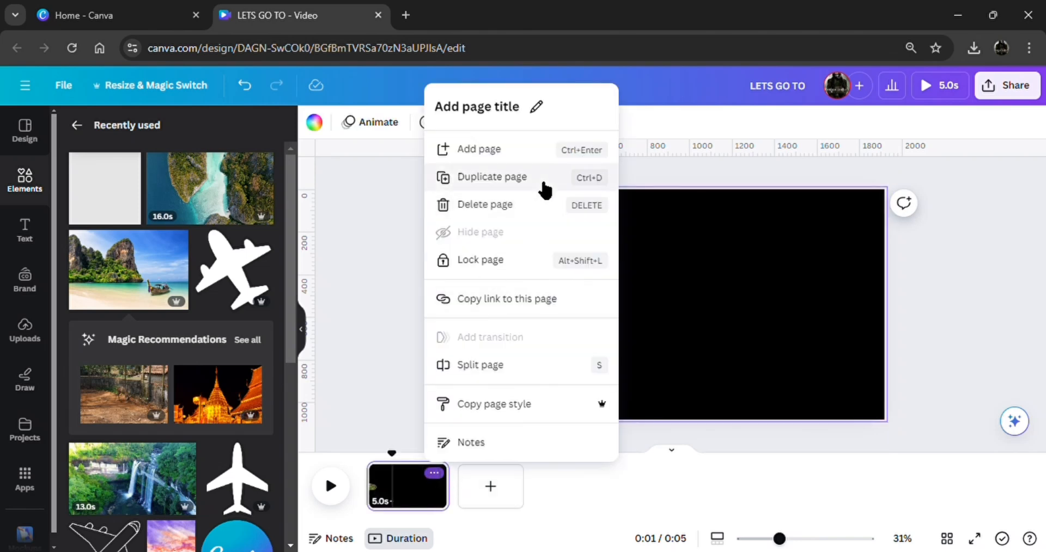
pyautogui.click(521, 183)
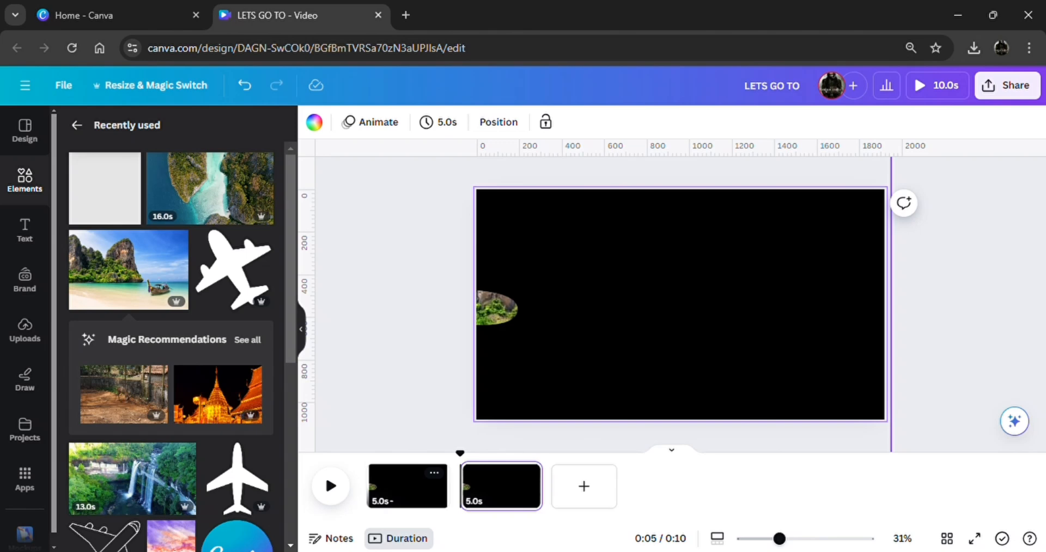
pyautogui.click(499, 122)
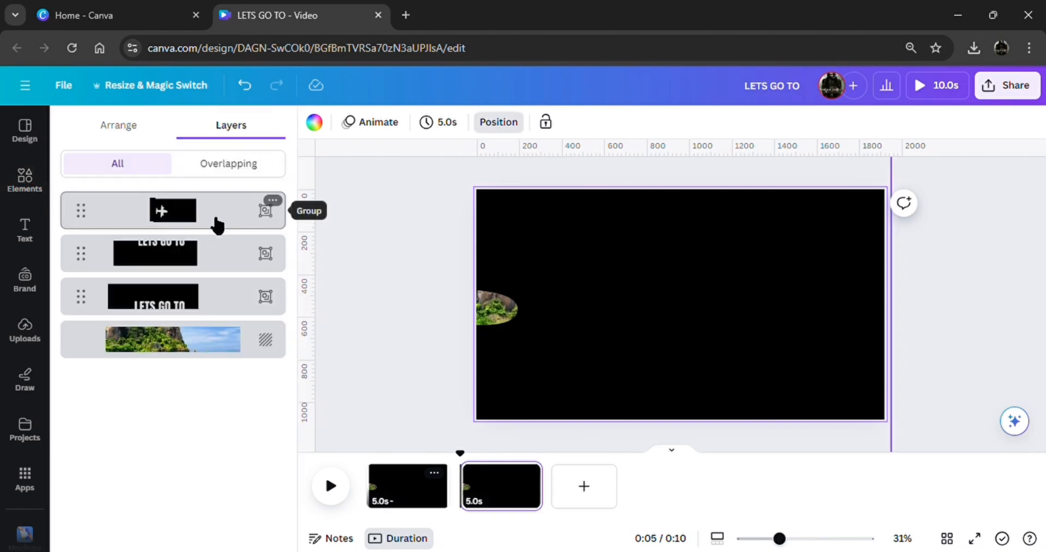
pyautogui.click(435, 404)
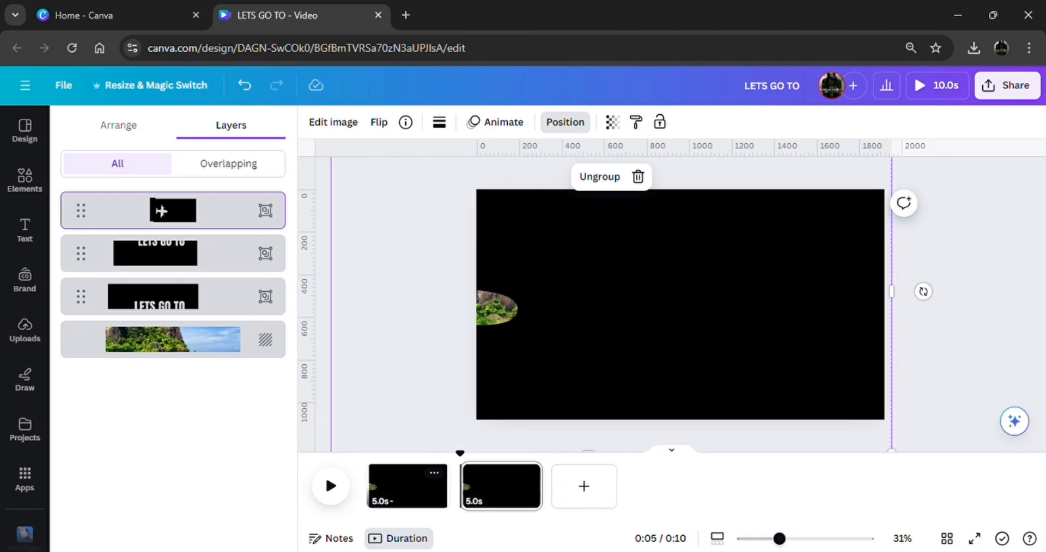
pyautogui.moveTo(436, 404); pyautogui.dragTo(914, 414)
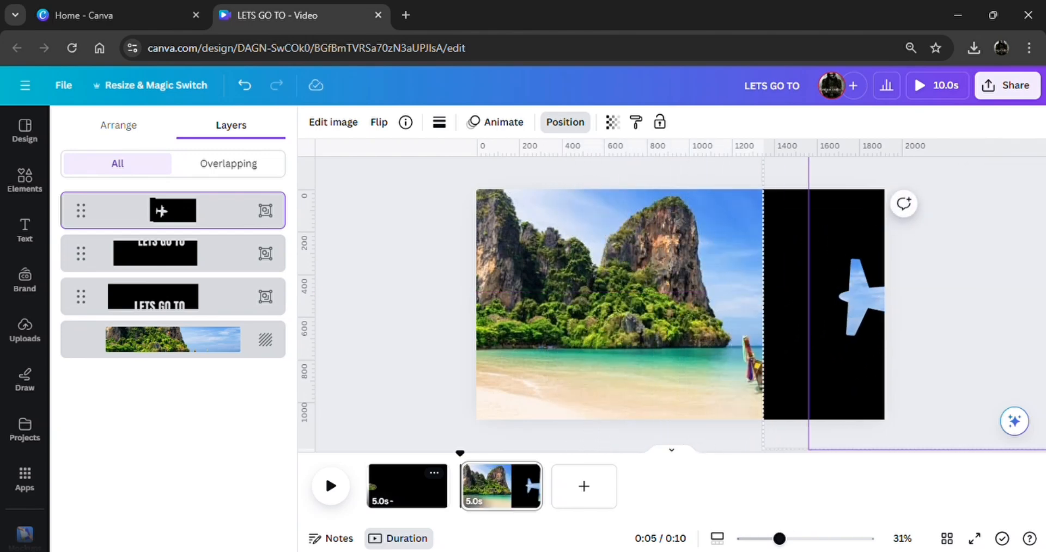
pyautogui.moveTo(783, 350); pyautogui.dragTo(899, 350)
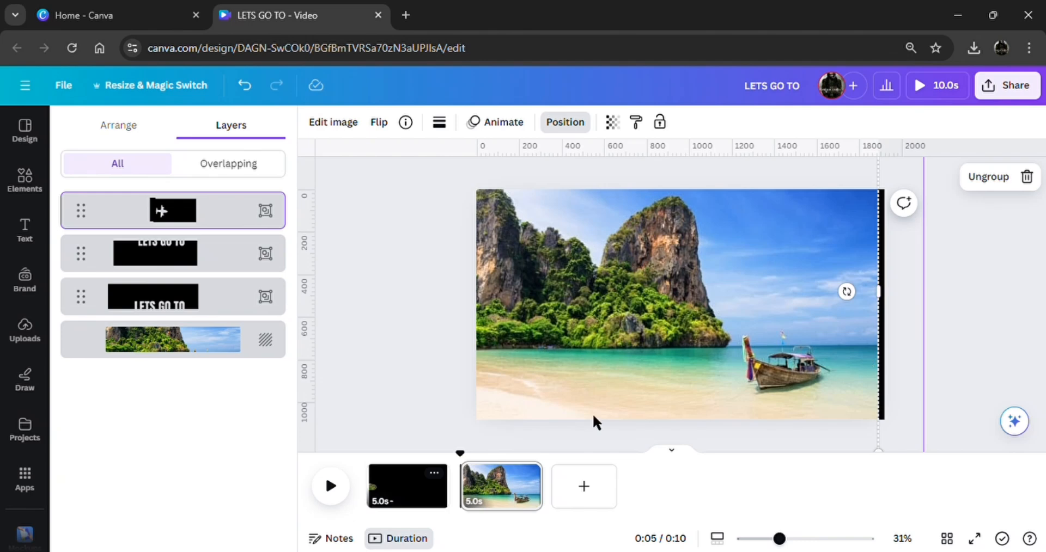
# Move both text half groups together to the right until the cut-out "LETS GO TO" covers the second page
pyautogui.moveTo(542, 444); pyautogui.dragTo(441, 220)
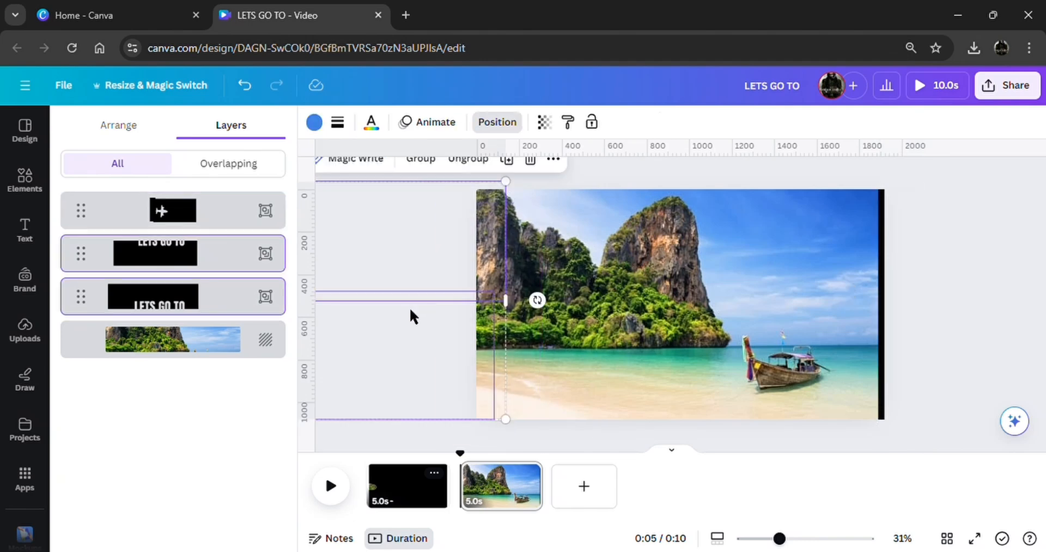
pyautogui.moveTo(410, 307); pyautogui.dragTo(966, 320)
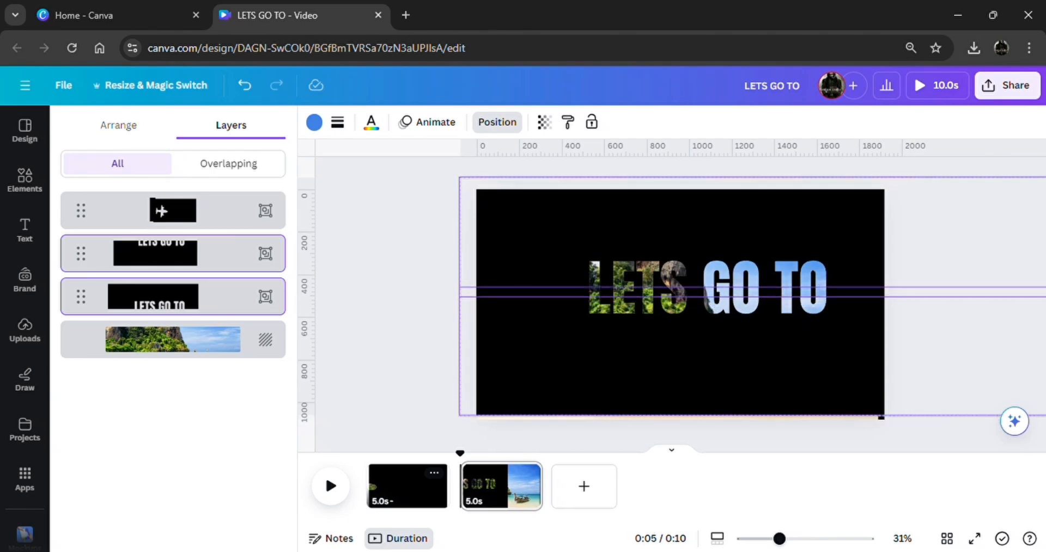
pyautogui.click(439, 404)
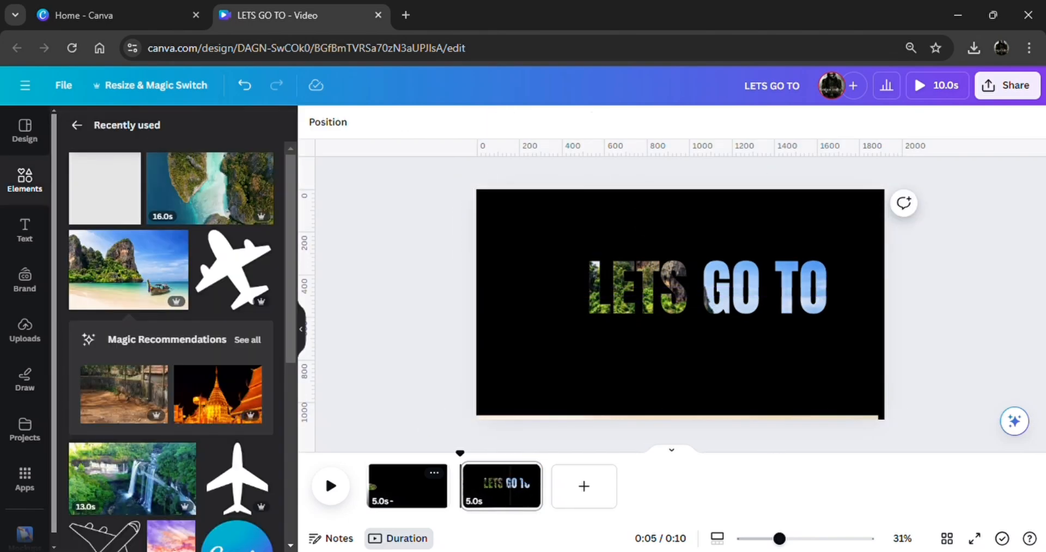
# Duplicate the second page and, on the copy, move the upper text half above the page and the lower half below it
pyautogui.click(527, 473)
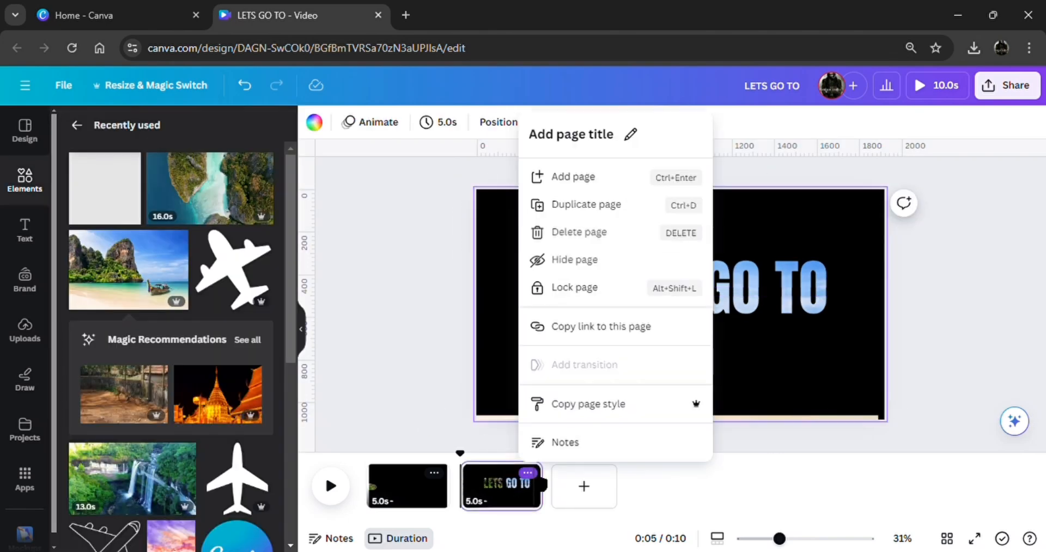
pyautogui.click(586, 205)
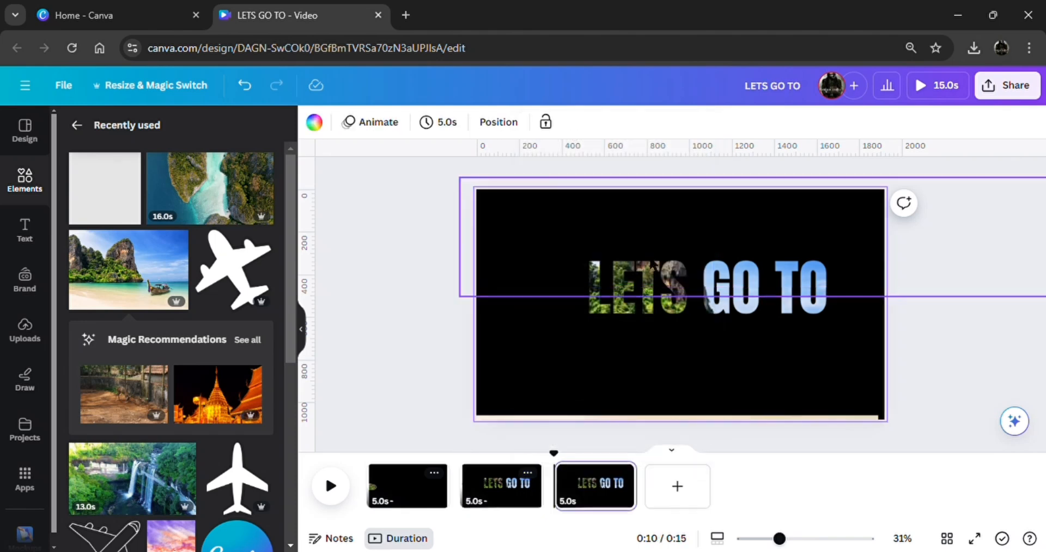
pyautogui.moveTo(652, 266); pyautogui.dragTo(658, 171)
pyautogui.click(658, 345)
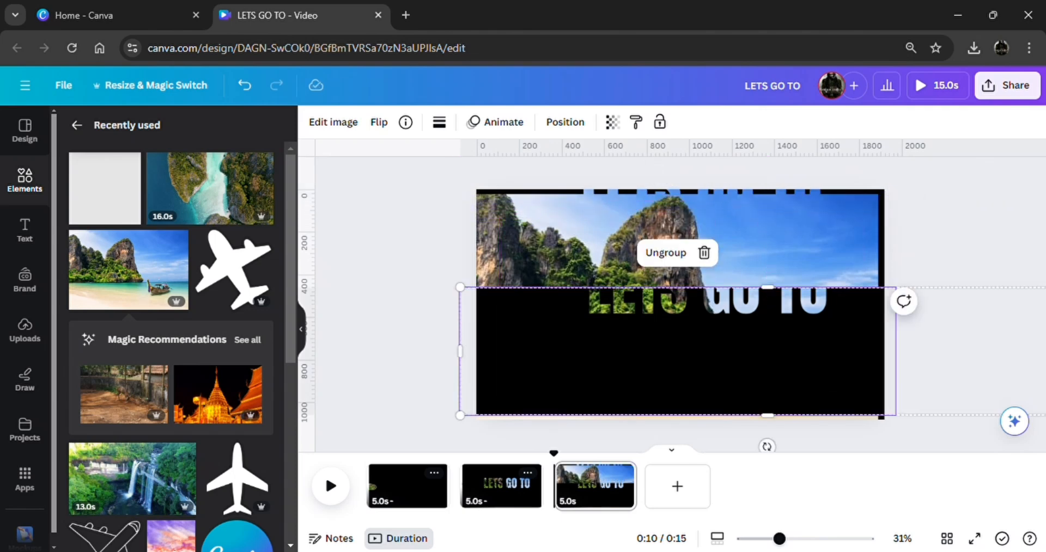
pyautogui.moveTo(658, 344); pyautogui.dragTo(664, 436)
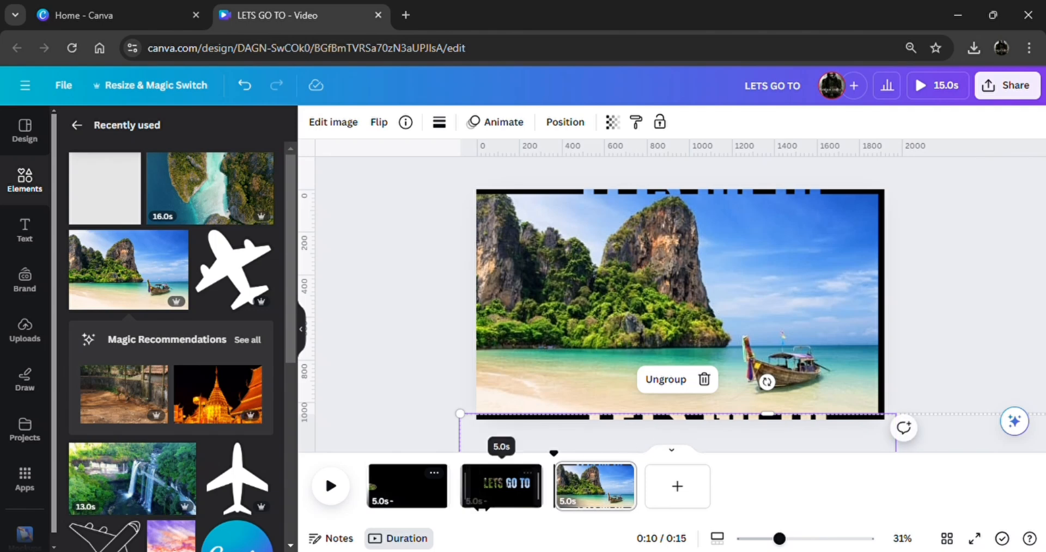
# Add a Match & Move transition between the first and second pages
pyautogui.click(463, 497)
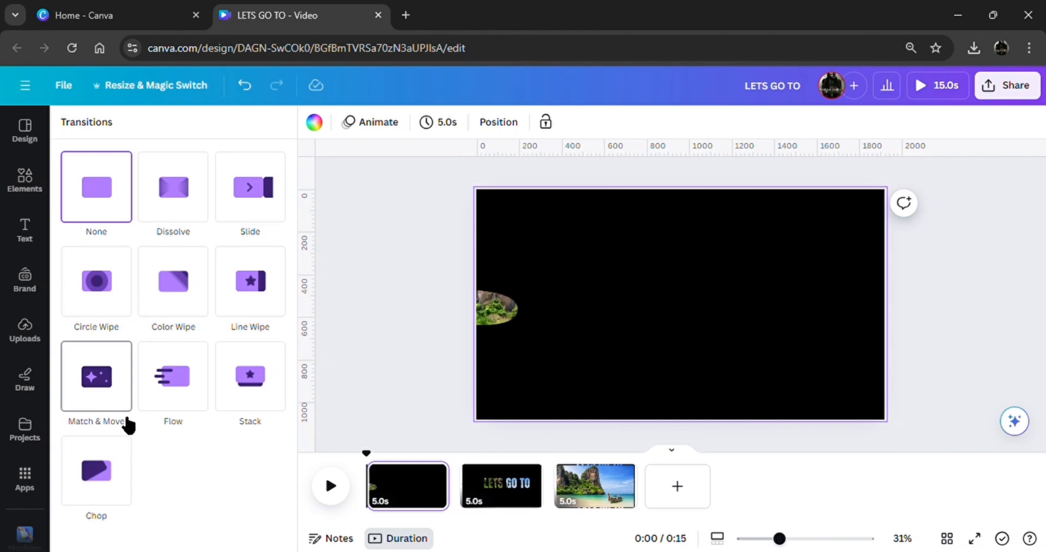
pyautogui.click(96, 399)
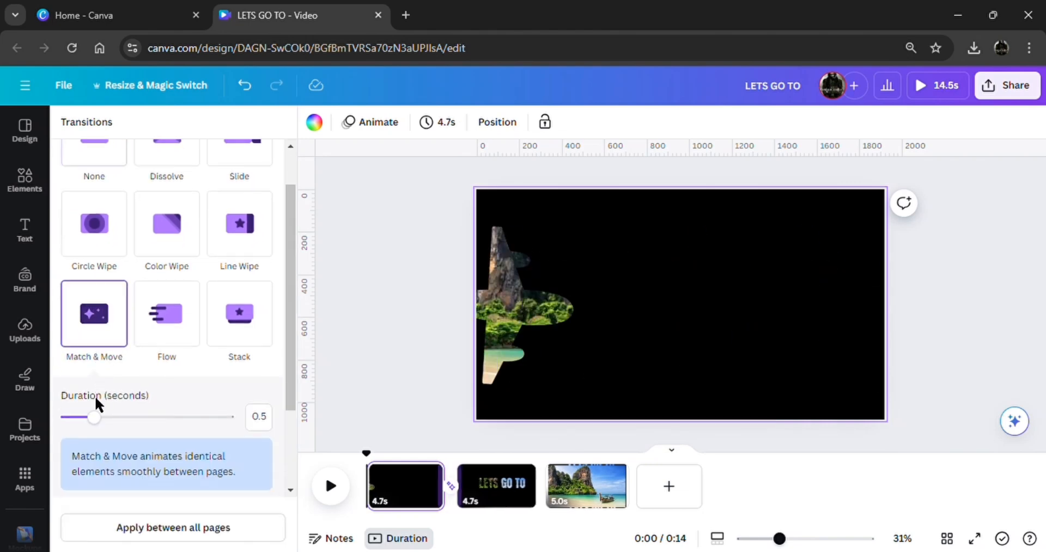
# Set the Match & Move transition duration to 2.5 seconds and apply it between all pages
pyautogui.click(236, 419)
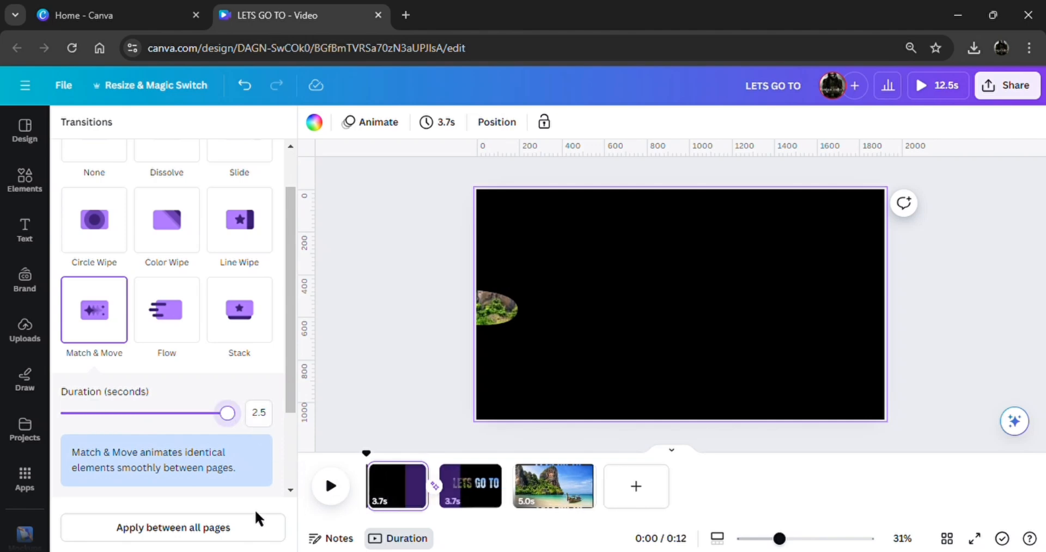
pyautogui.click(229, 528)
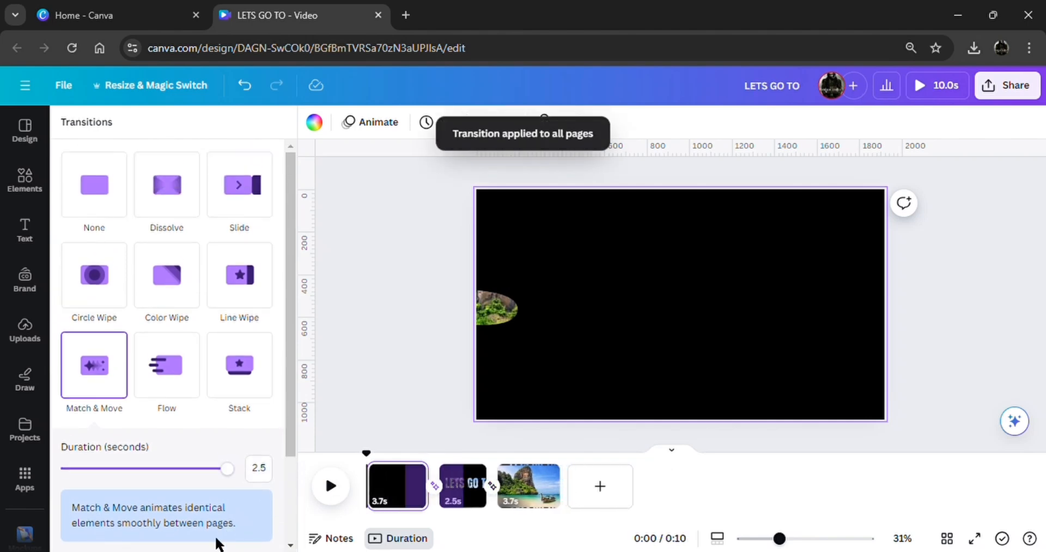
# Add a heading reading "THAILAND" to the third page with the beach photo
pyautogui.click(536, 490)
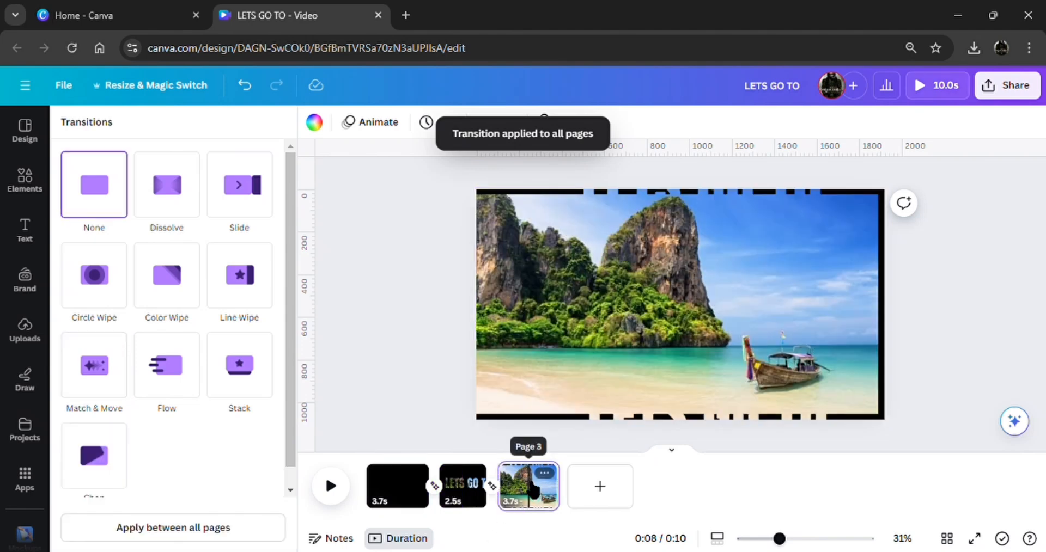
pyautogui.click(23, 227)
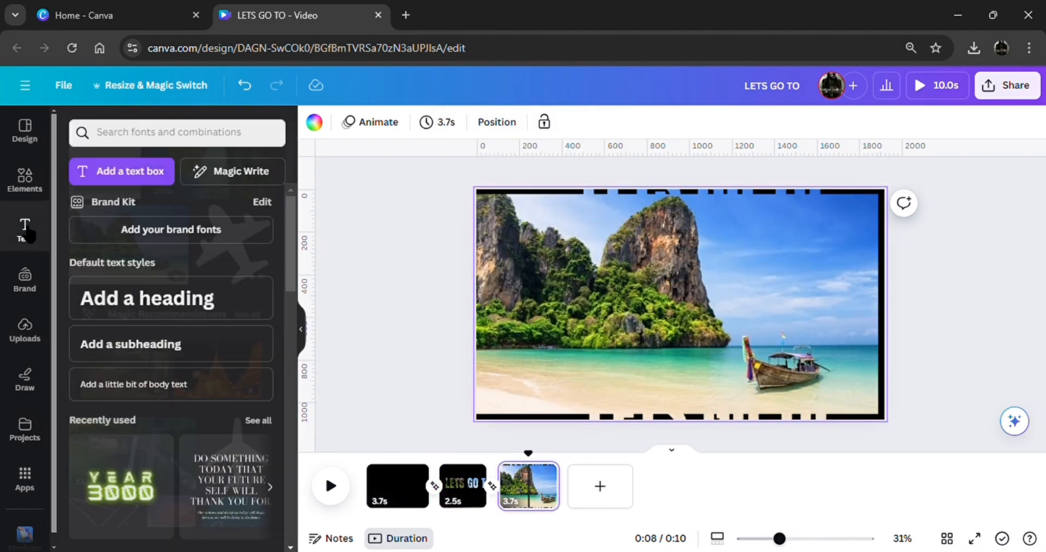
pyautogui.click(189, 313)
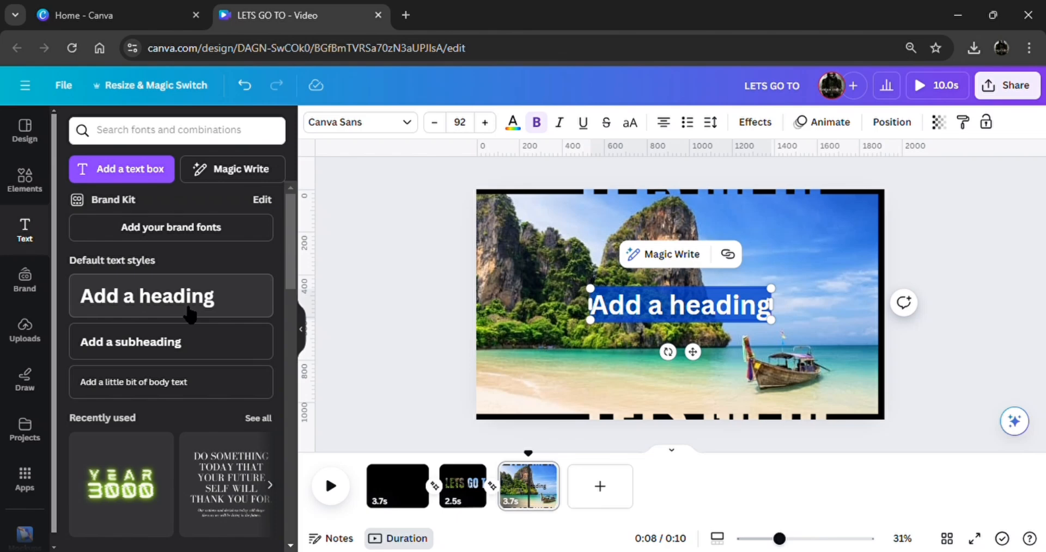
pyautogui.write('THAI')
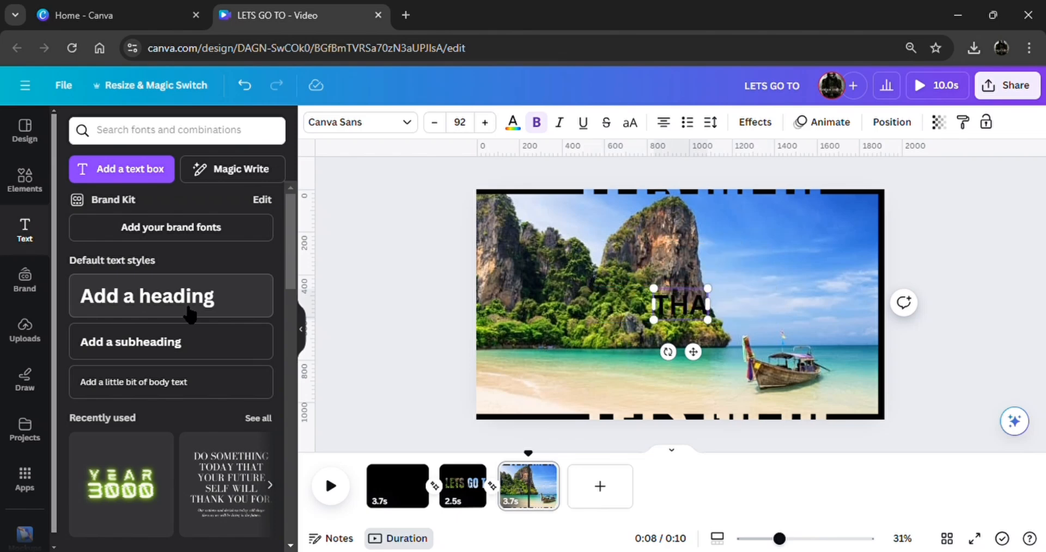
pyautogui.write('LAND')
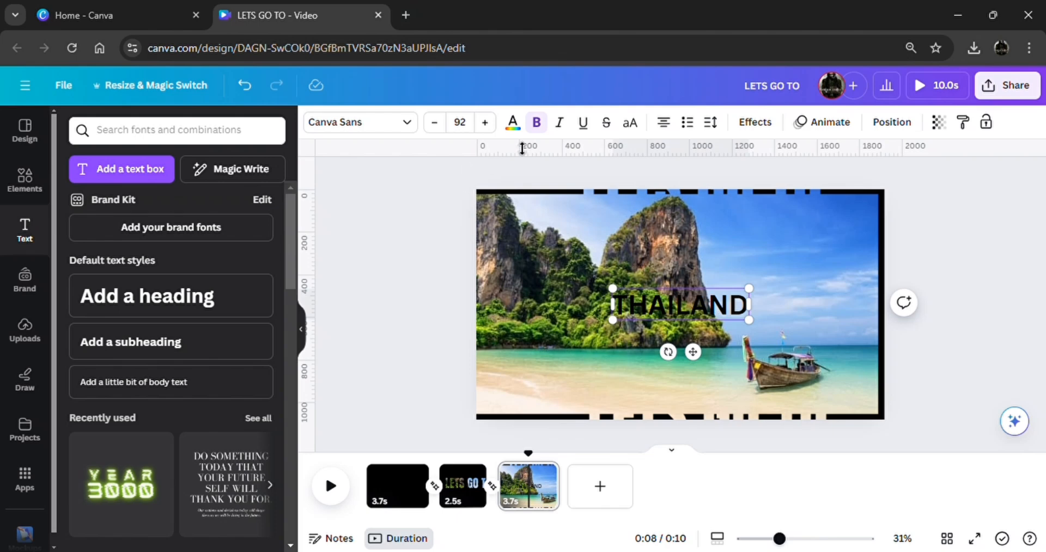
# Change the heading's black to white (#ffffff) across all pages and set the heading's font to Anton
pyautogui.click(512, 123)
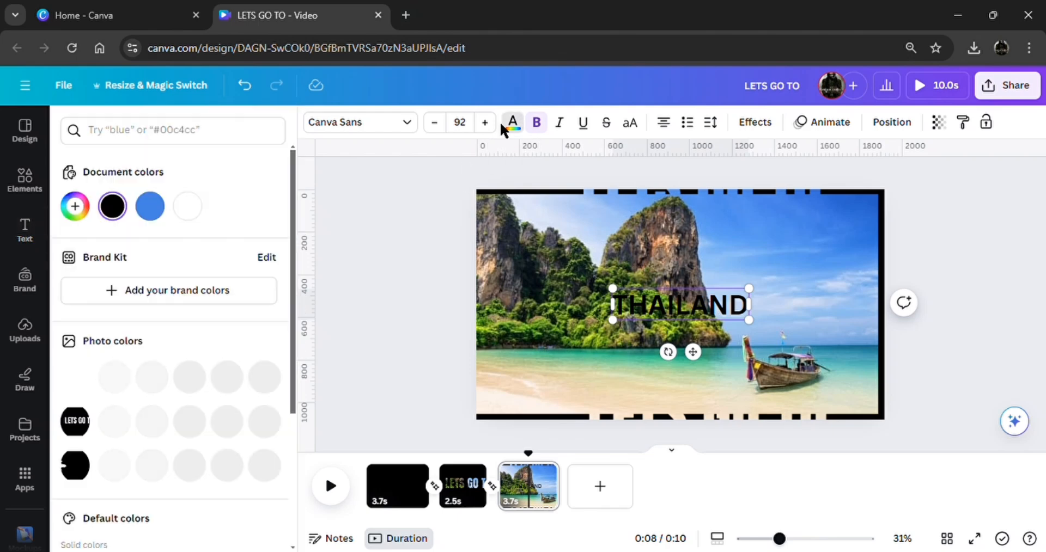
pyautogui.click(185, 207)
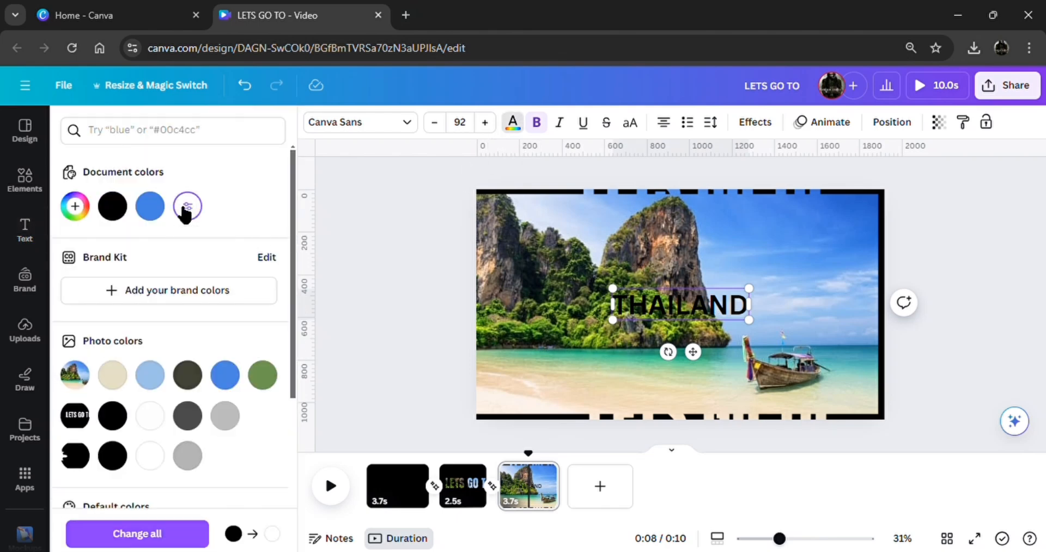
pyautogui.click(174, 526)
pyautogui.click(370, 123)
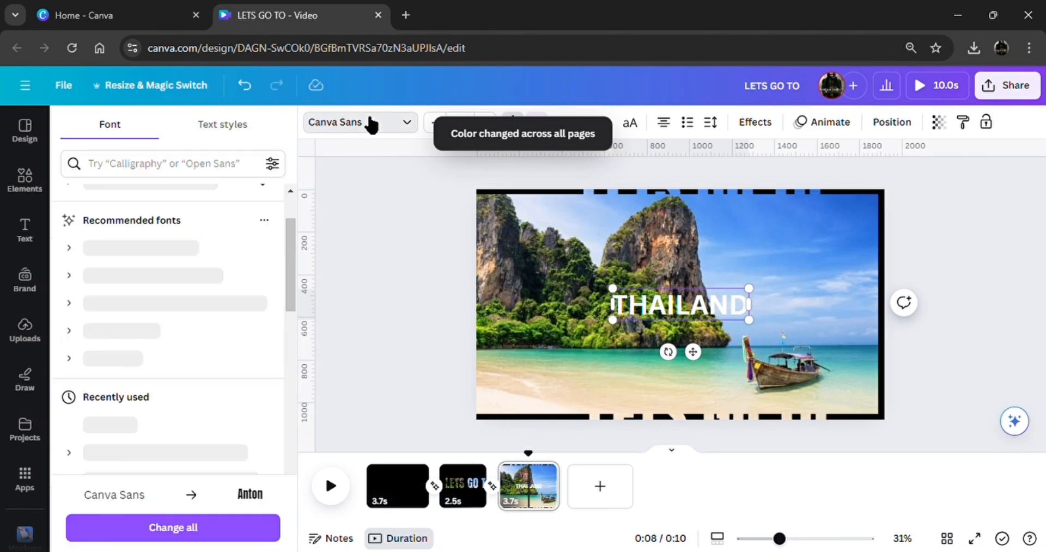
pyautogui.click(184, 428)
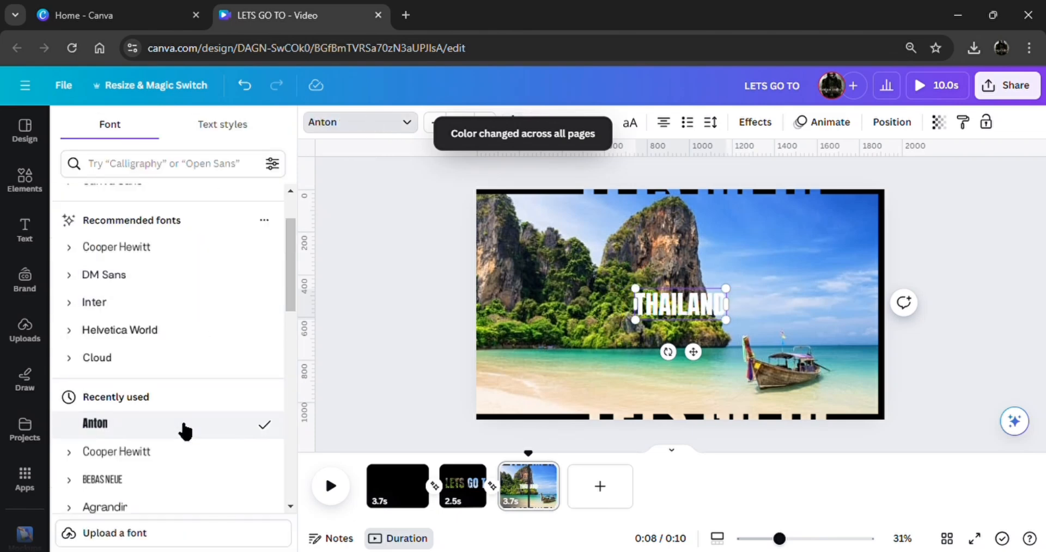
# Apply the Lift text effect to the "THAILAND" heading with an intensity of 100
pyautogui.click(754, 122)
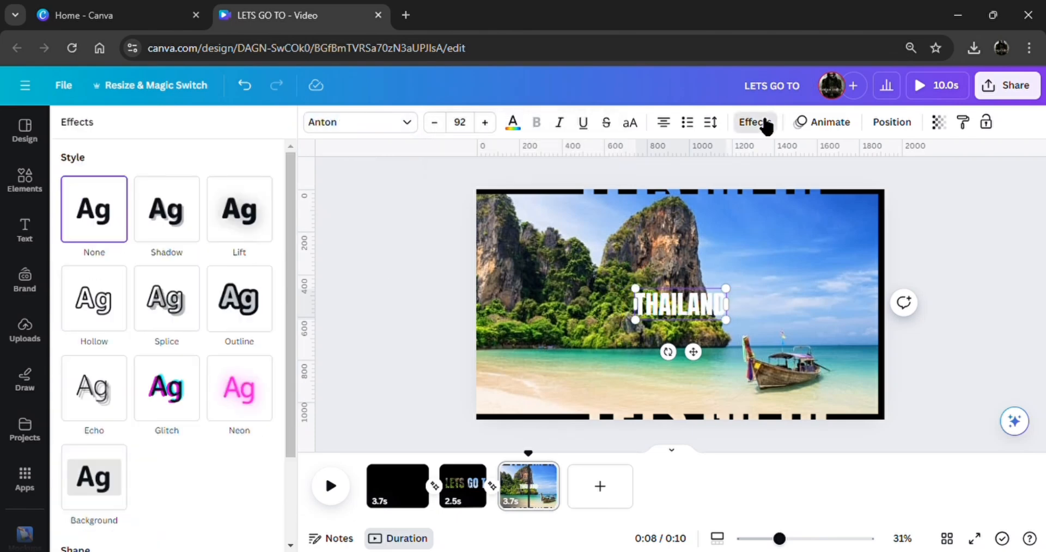
pyautogui.click(254, 230)
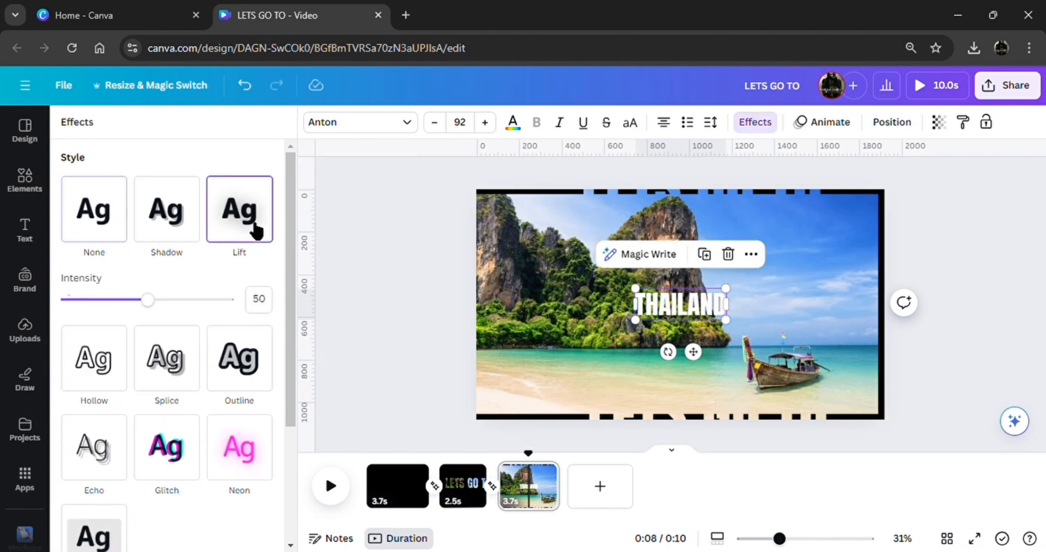
pyautogui.moveTo(163, 299); pyautogui.dragTo(250, 308)
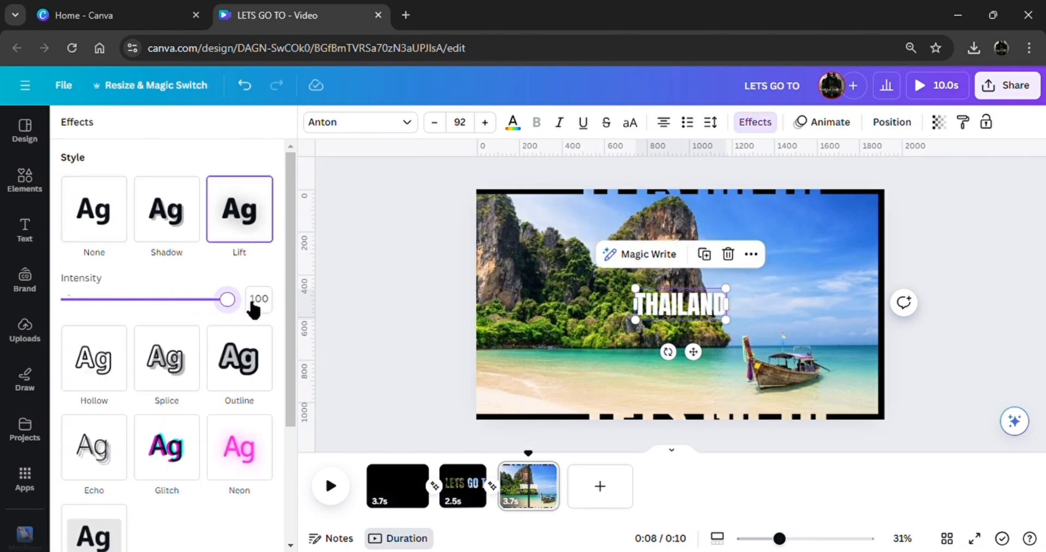
# Enlarge the "THAILAND" heading to about font size 143 and place it in the sky above the boat
pyautogui.moveTo(635, 288); pyautogui.dragTo(590, 272)
pyautogui.click(363, 328)
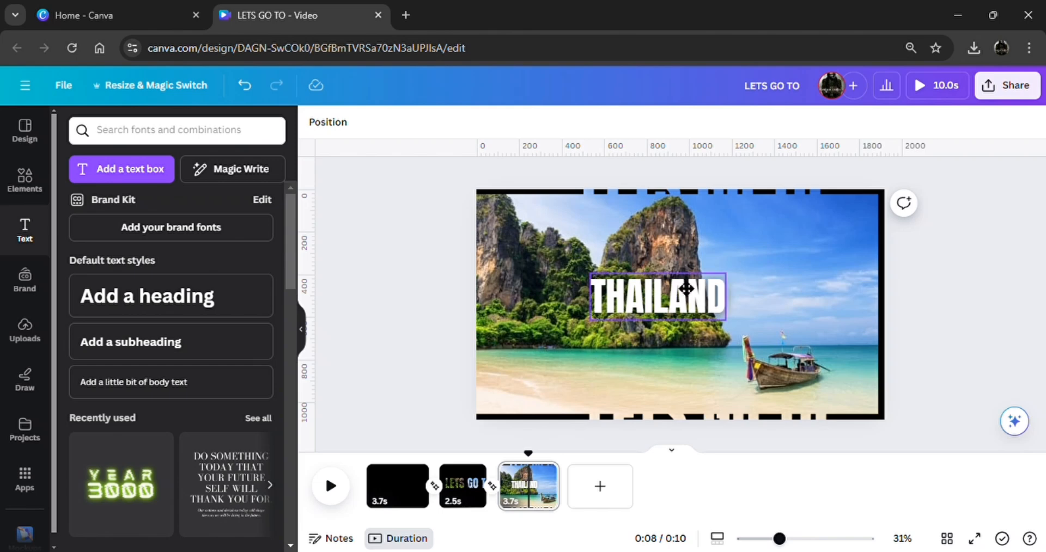
pyautogui.moveTo(662, 297); pyautogui.dragTo(806, 253)
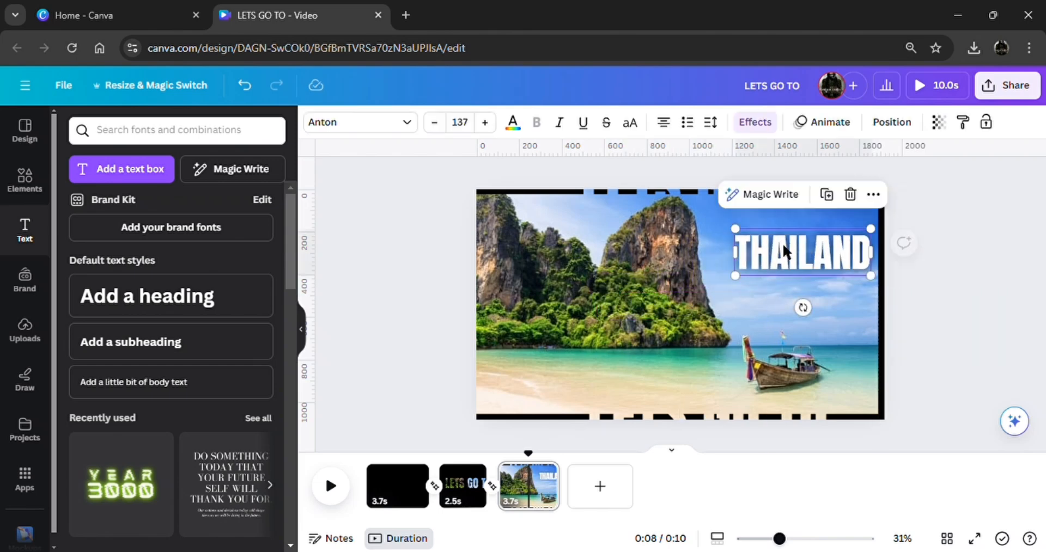
pyautogui.moveTo(739, 234); pyautogui.dragTo(735, 232)
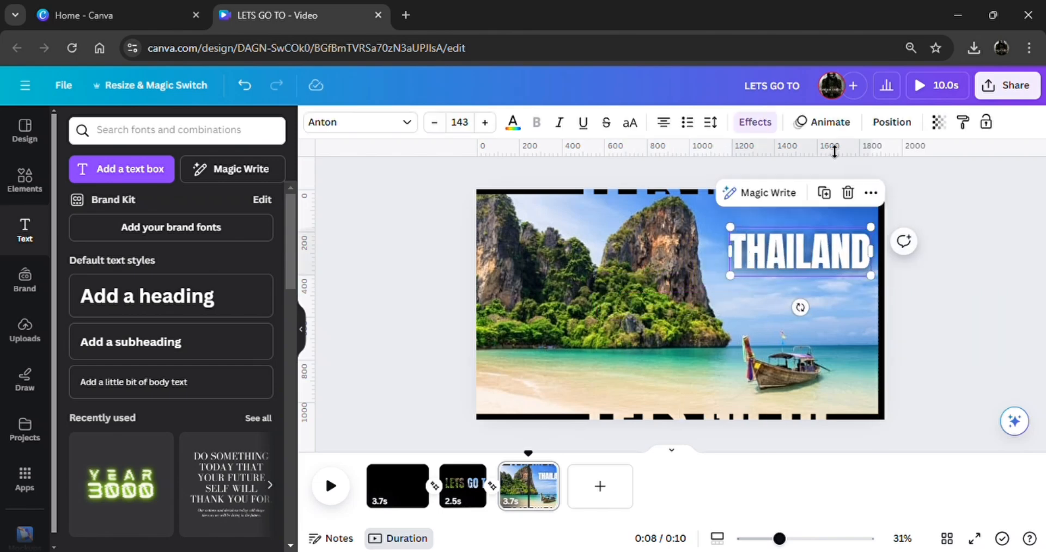
# Apply the Merge writing animation to the "THAILAND" heading
pyautogui.click(836, 126)
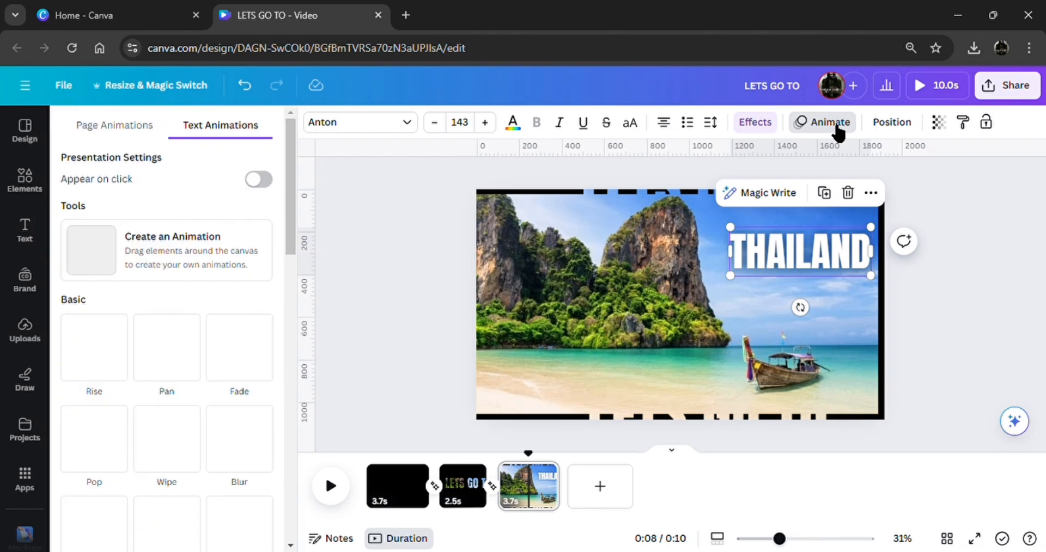
pyautogui.scroll(-3, 207, 365)
pyautogui.scroll(-5, 203, 361)
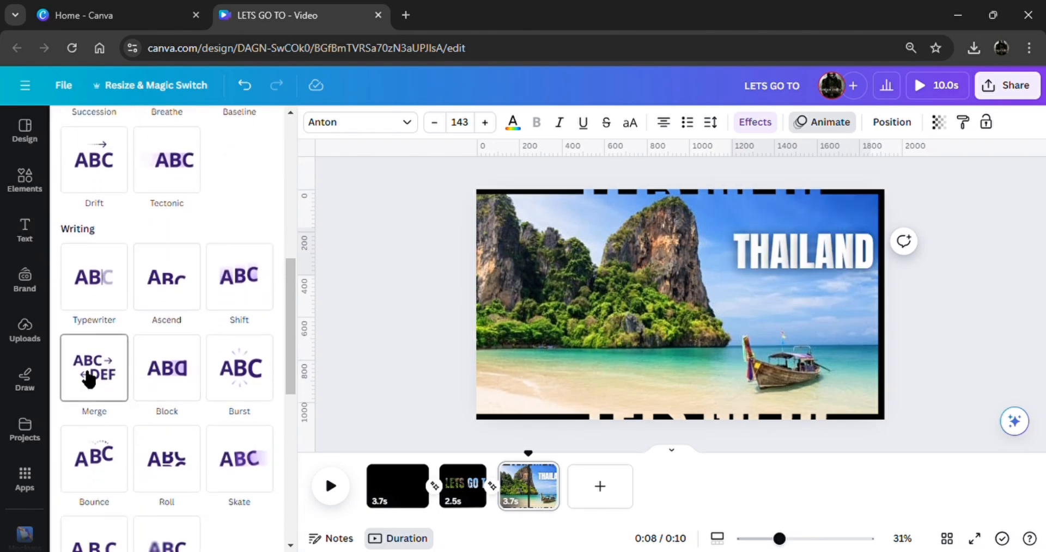
pyautogui.click(96, 374)
pyautogui.click(348, 375)
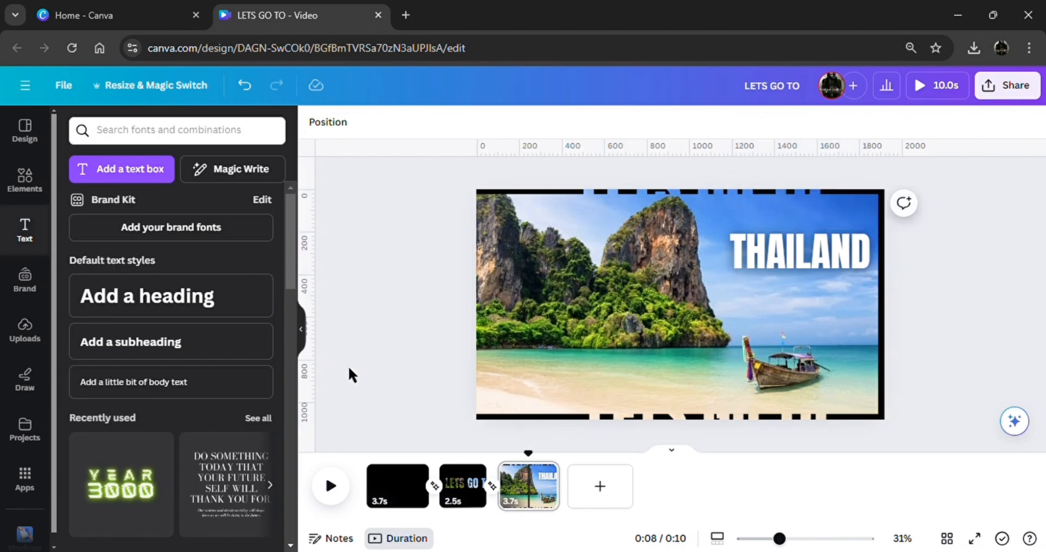
# Show the "THAILAND" heading's timing, trim its start so it lasts 2.0 s, and hide the timing again
pyautogui.click(815, 252)
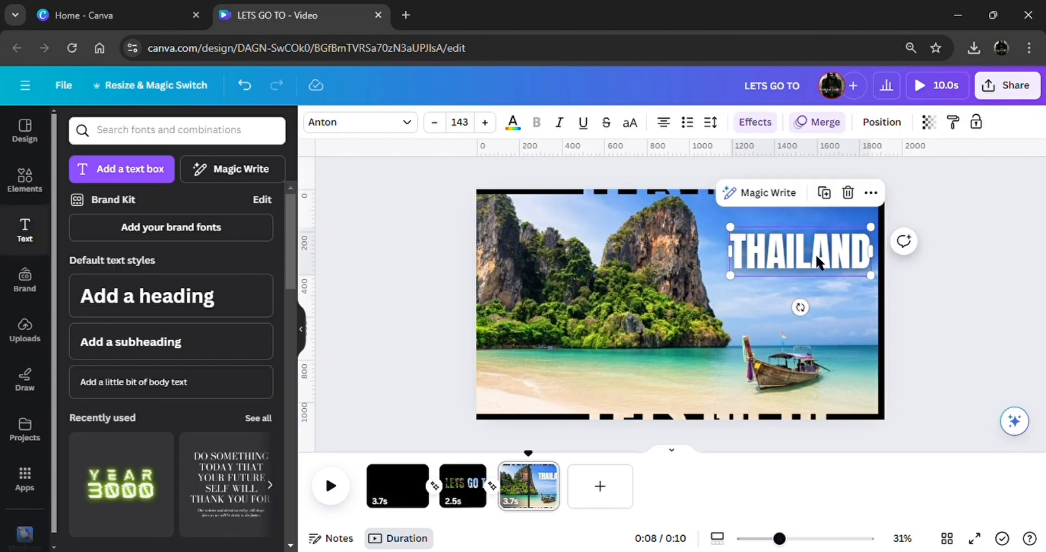
pyautogui.click(871, 193)
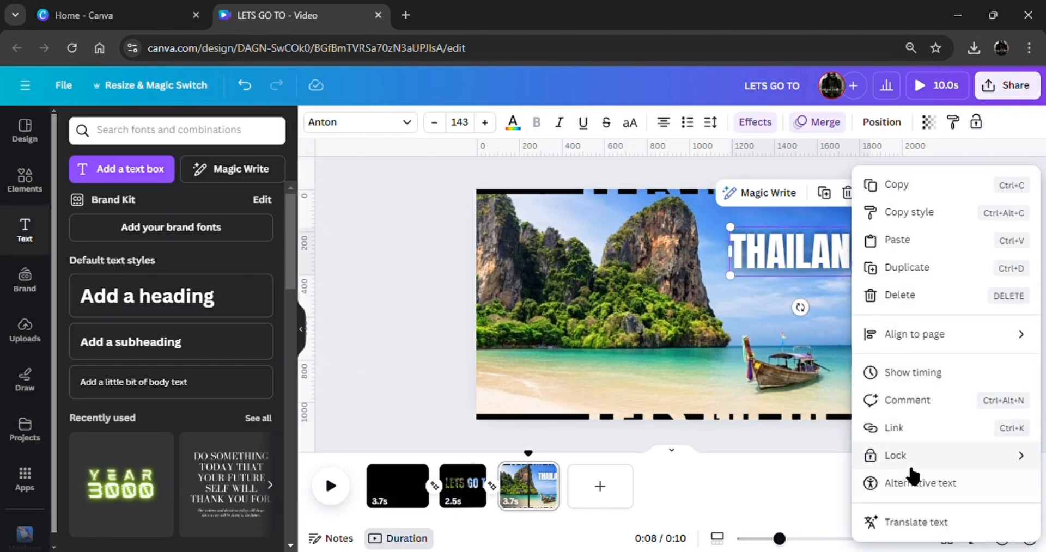
pyautogui.click(915, 372)
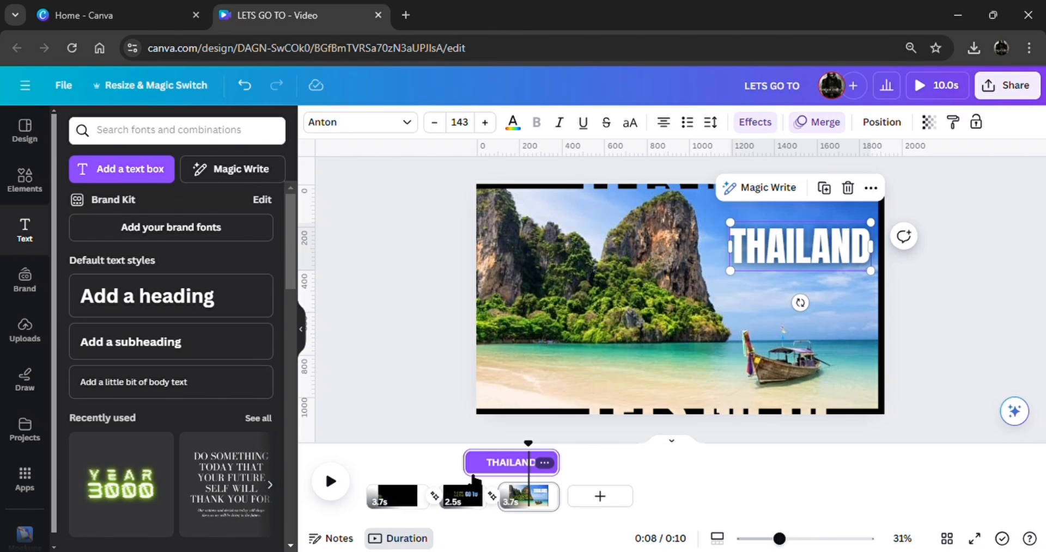
pyautogui.moveTo(480, 475); pyautogui.dragTo(544, 480)
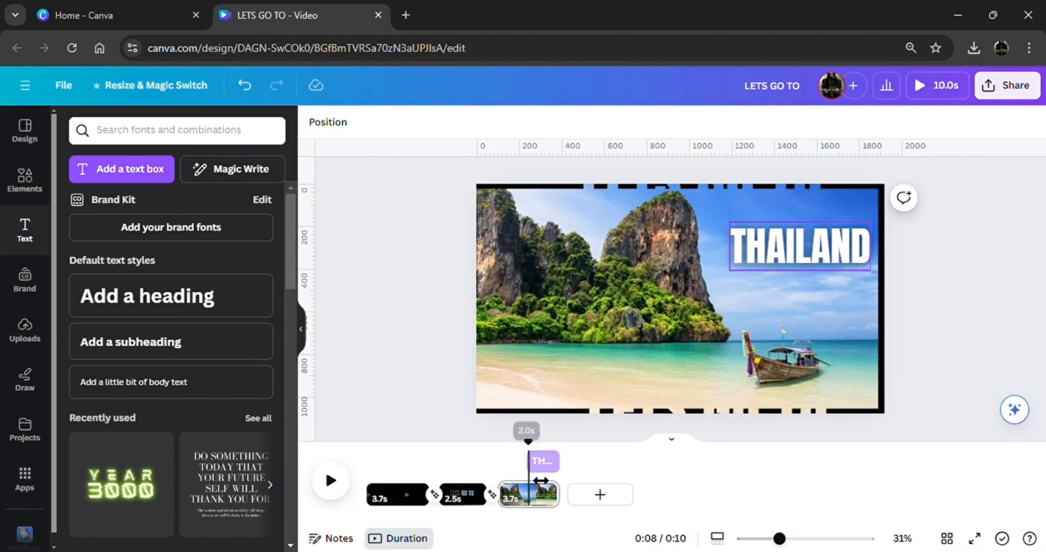
pyautogui.click(855, 252)
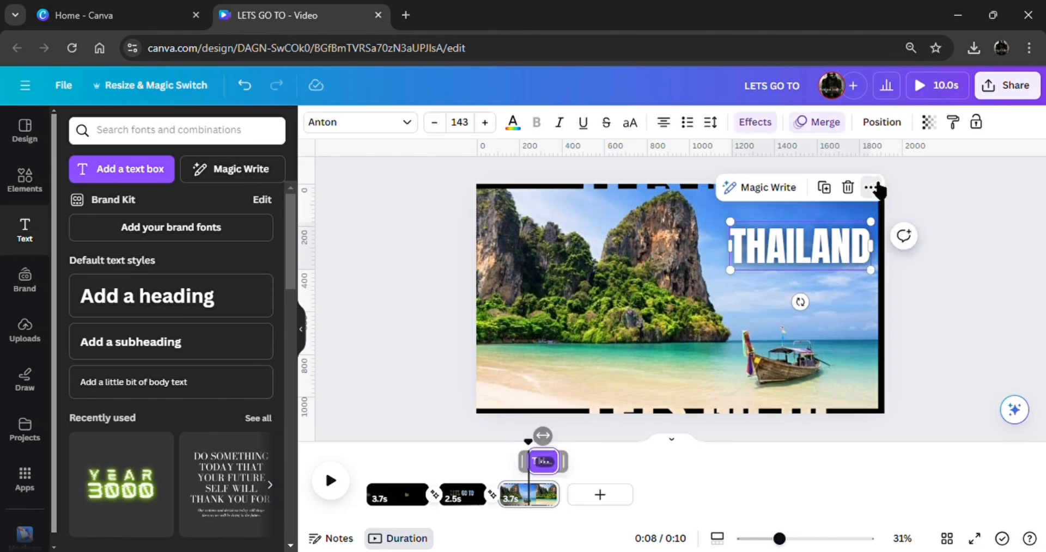
pyautogui.click(874, 188)
pyautogui.click(924, 370)
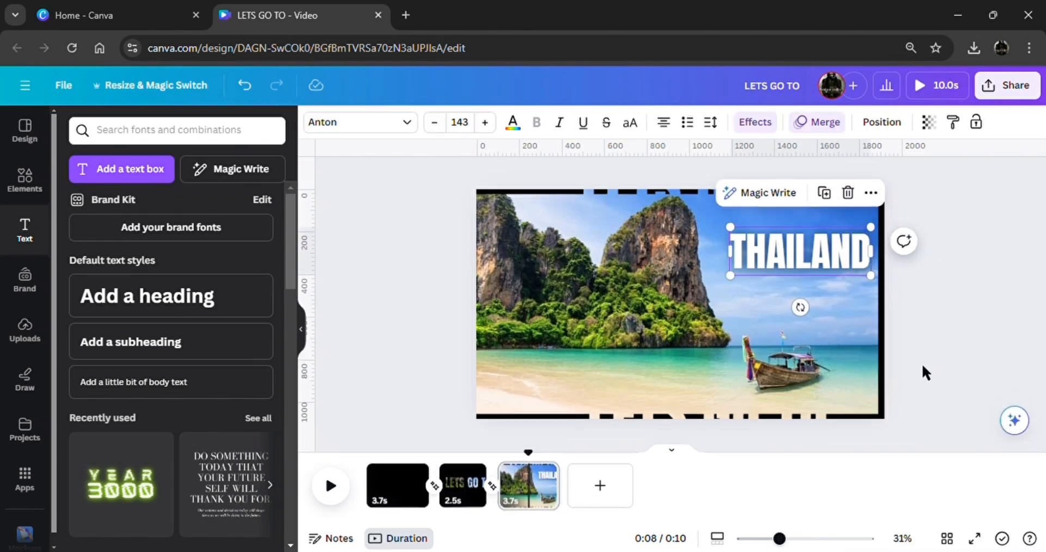